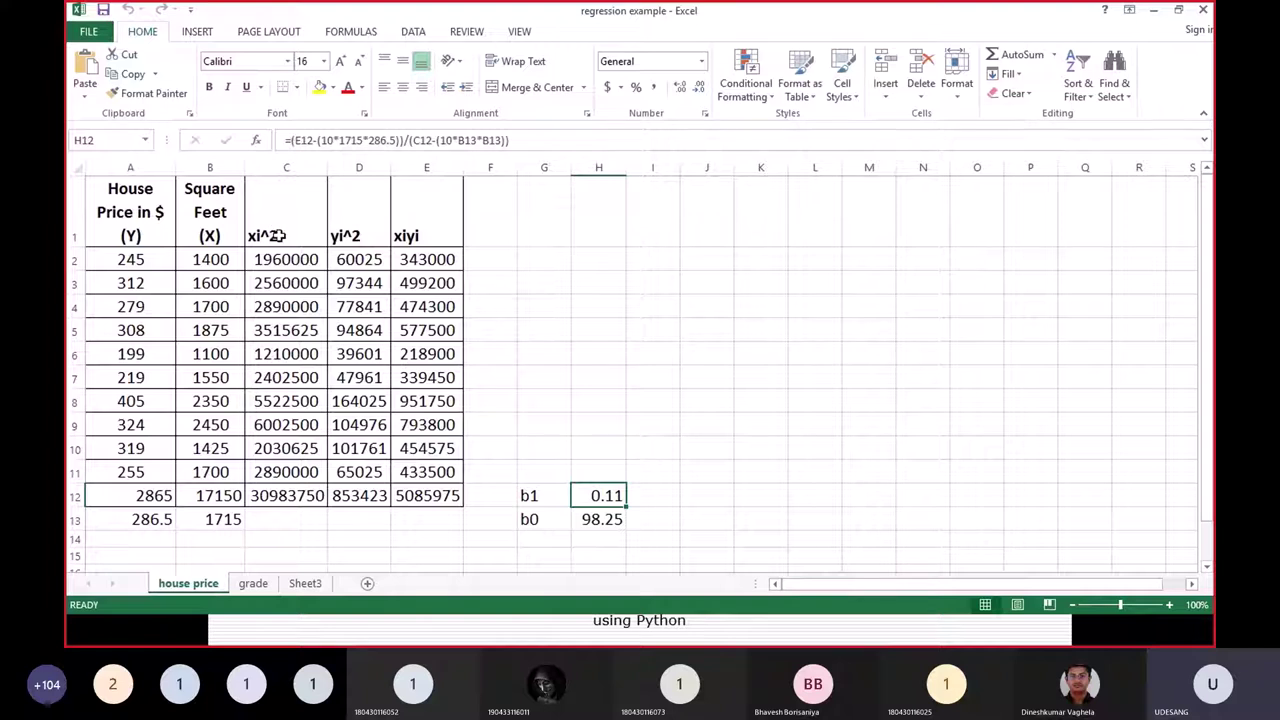
- Examine the row 2 formulas behind the xi^2, yi^2 and xiyi columns on the house price sheet
left_click(277, 235)
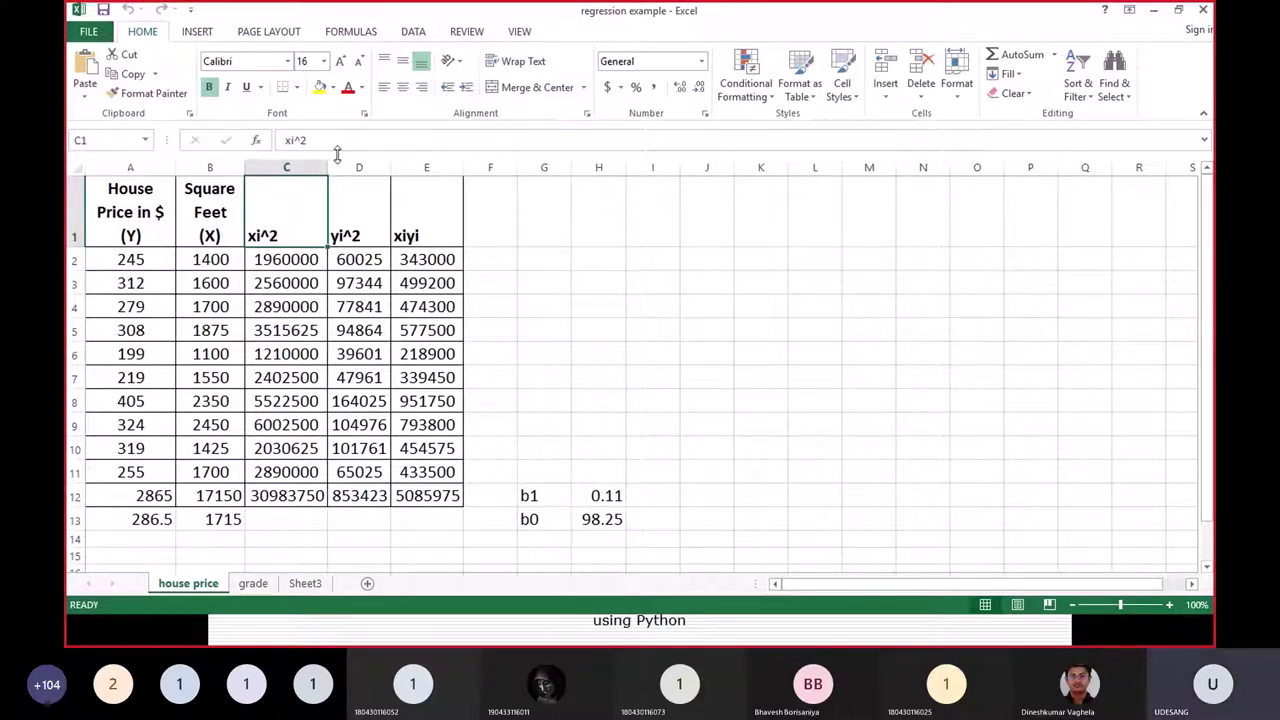
left_click(282, 258)
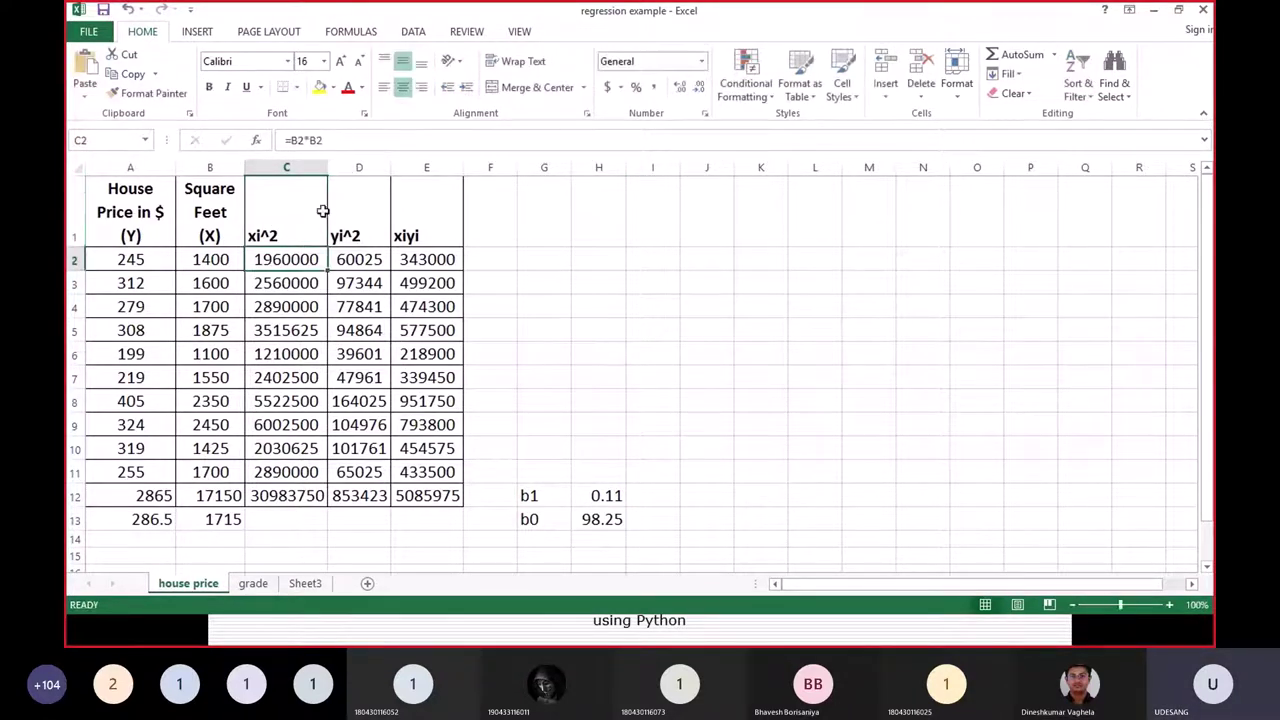
left_click(340, 148)
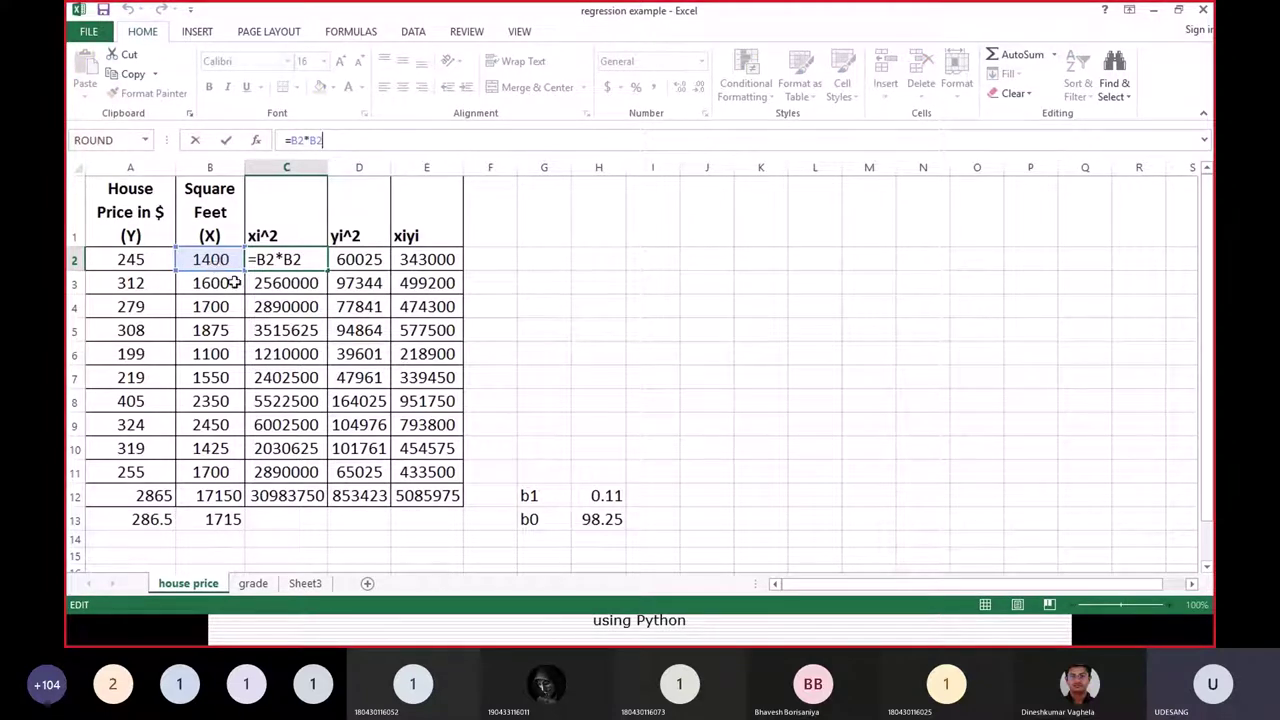
left_click(365, 260)
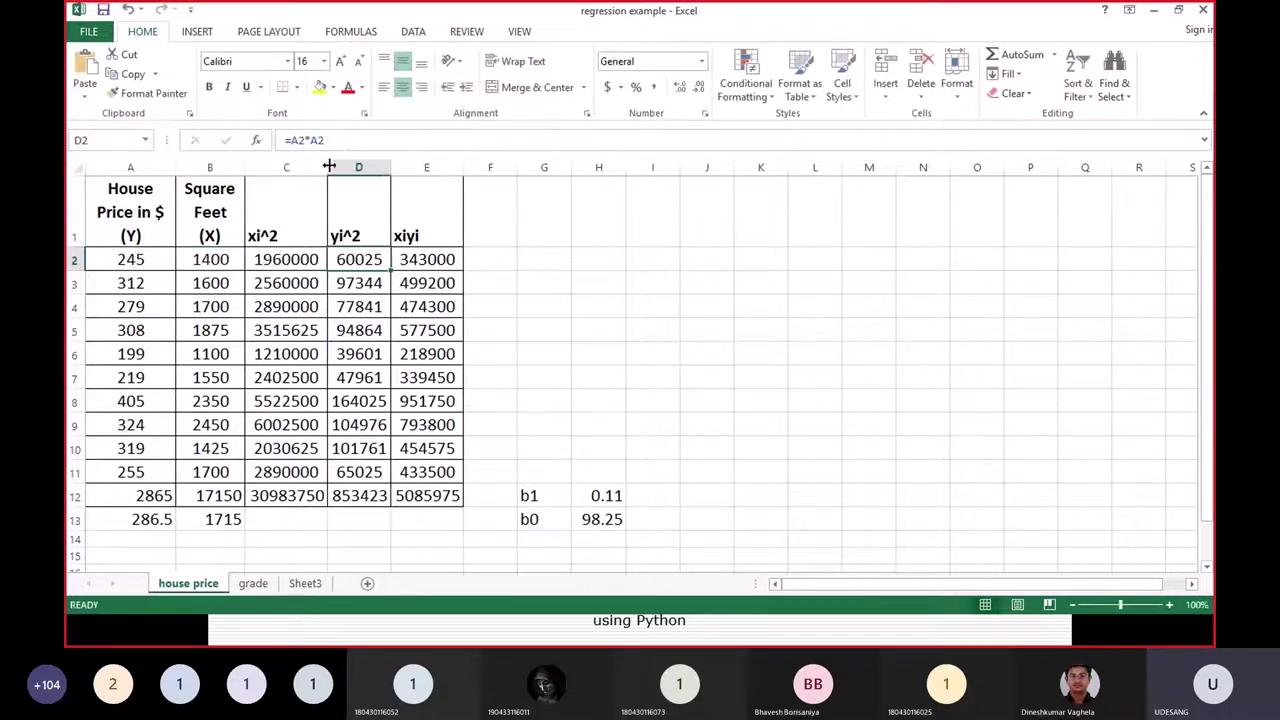
left_click(335, 140)
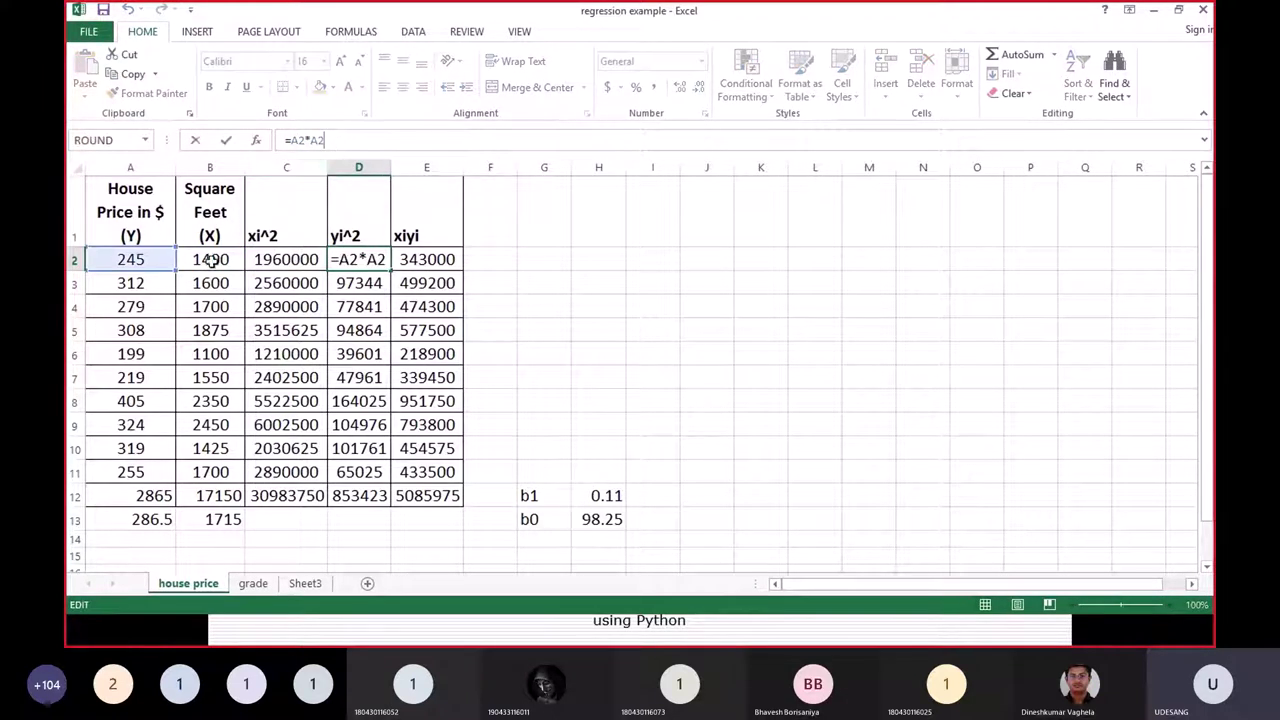
left_click(412, 259)
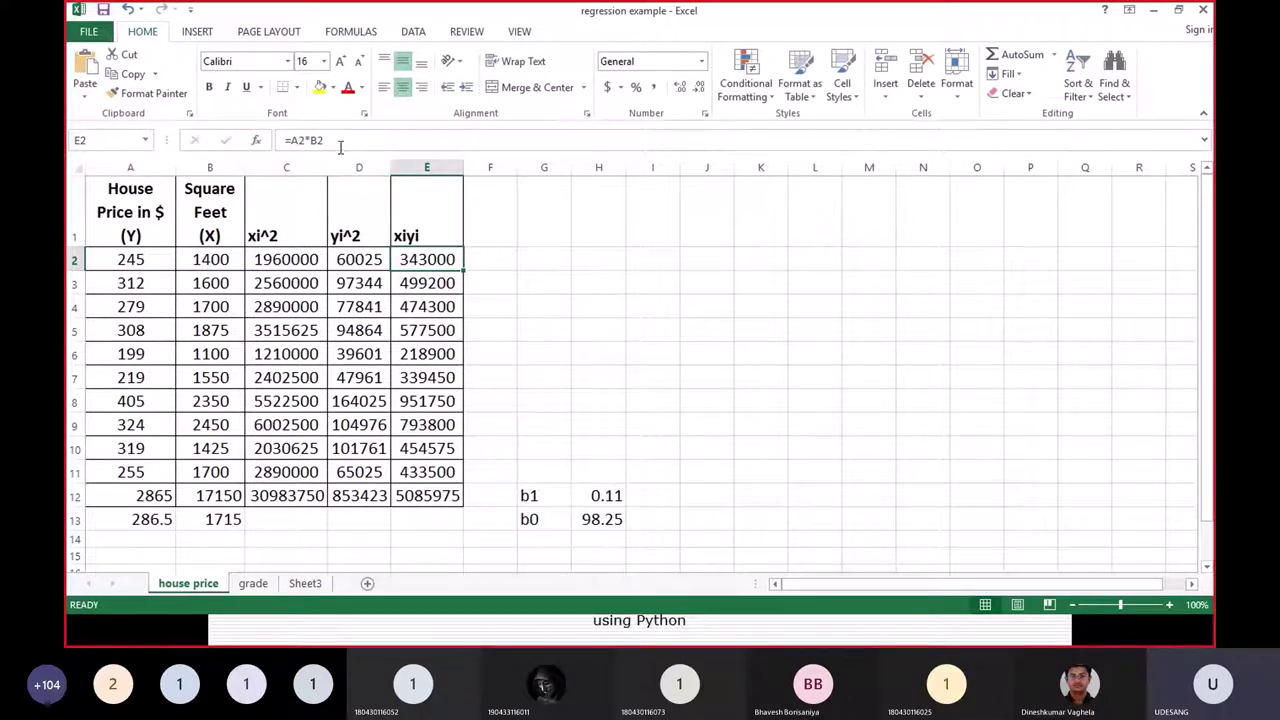
left_click(341, 141)
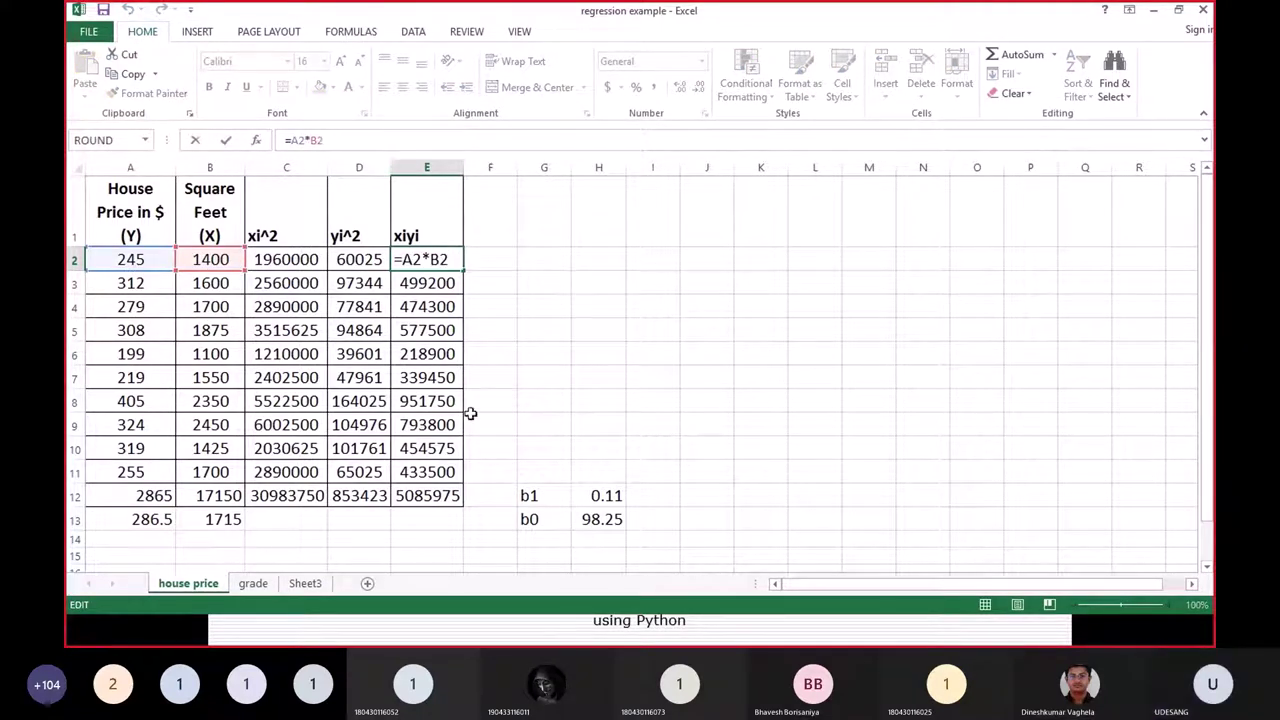
left_click(406, 538)
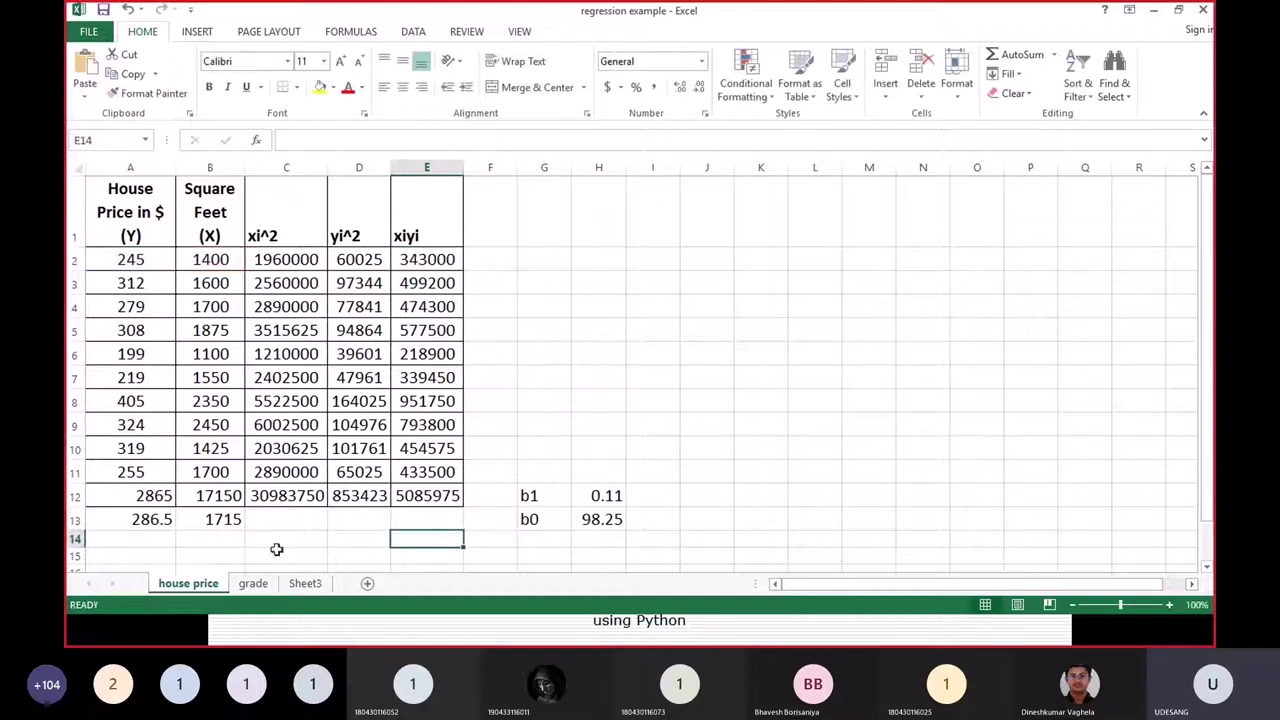
- Examine the SUM formulas in row 12 for all five columns, A12 through E12
left_click(134, 497)
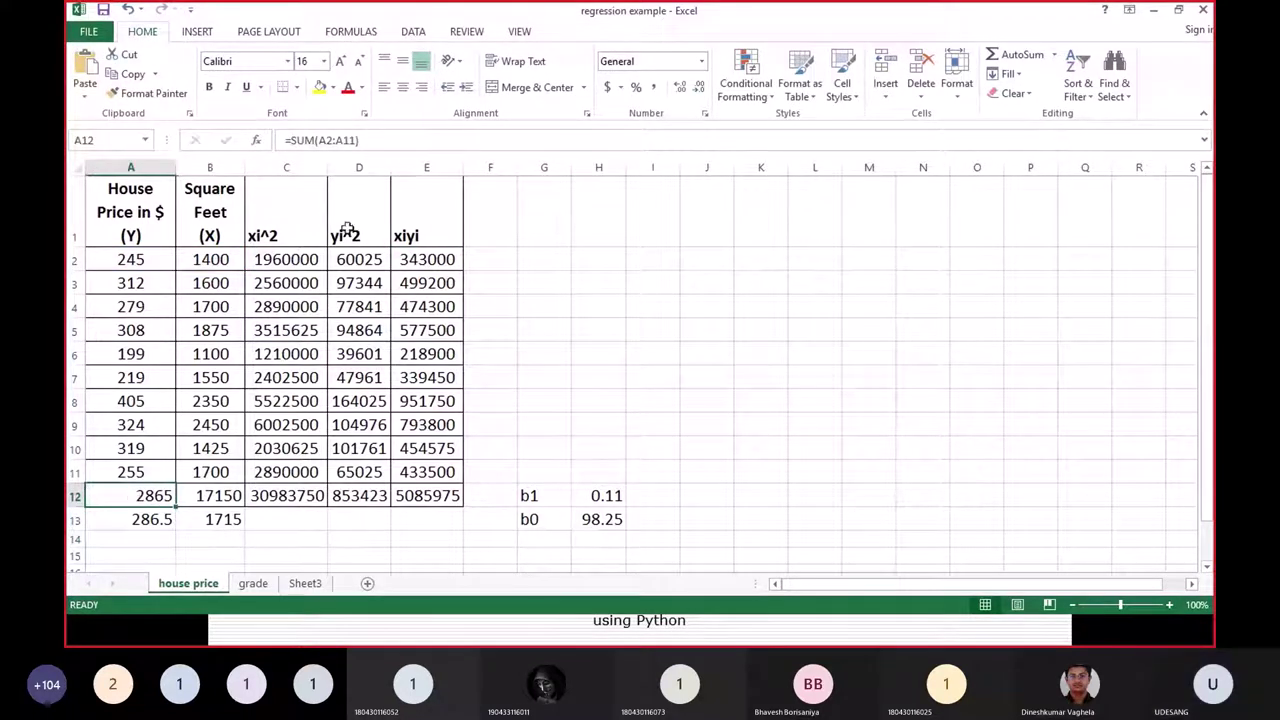
left_click(366, 141)
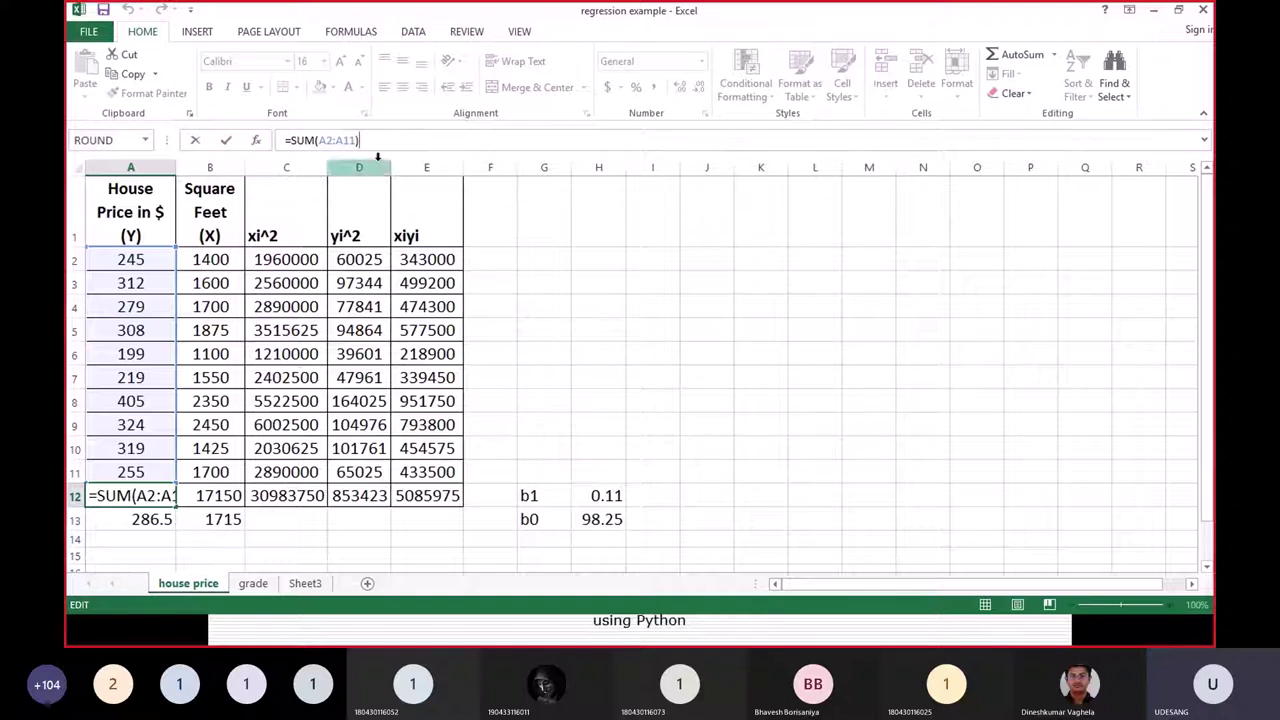
left_click(205, 496)
left_click(381, 141)
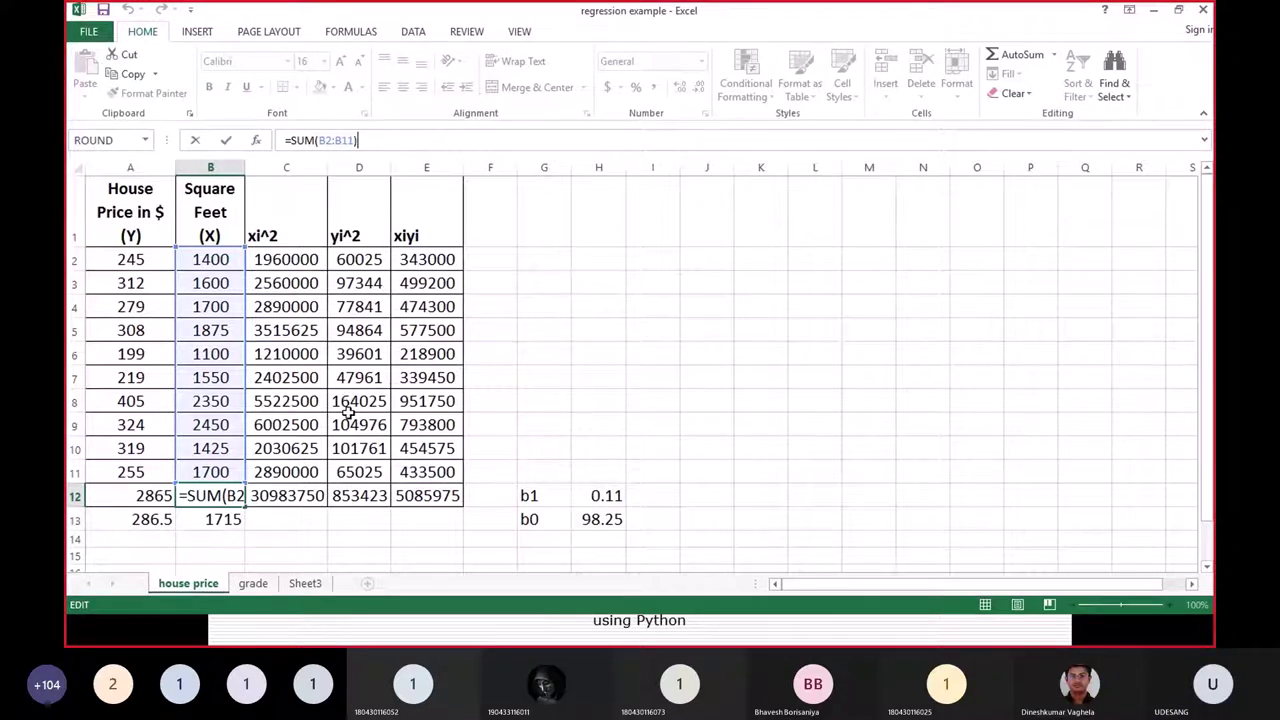
left_click(305, 495)
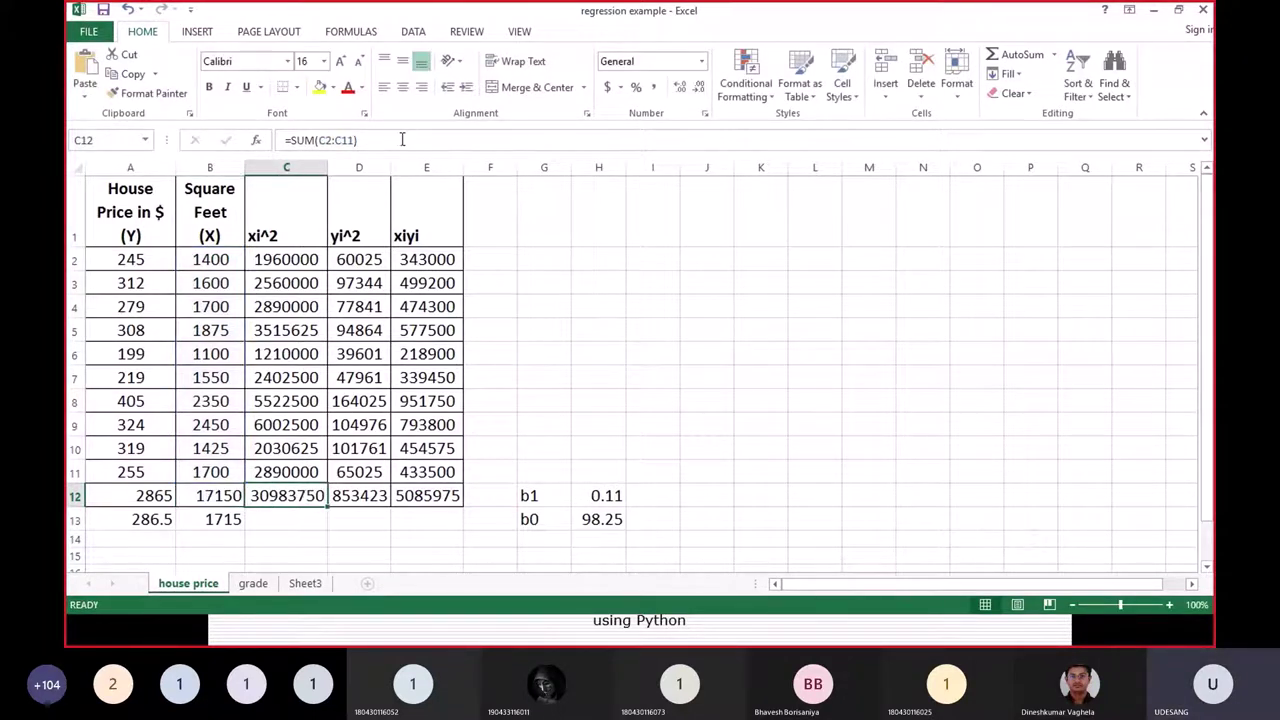
left_click(402, 140)
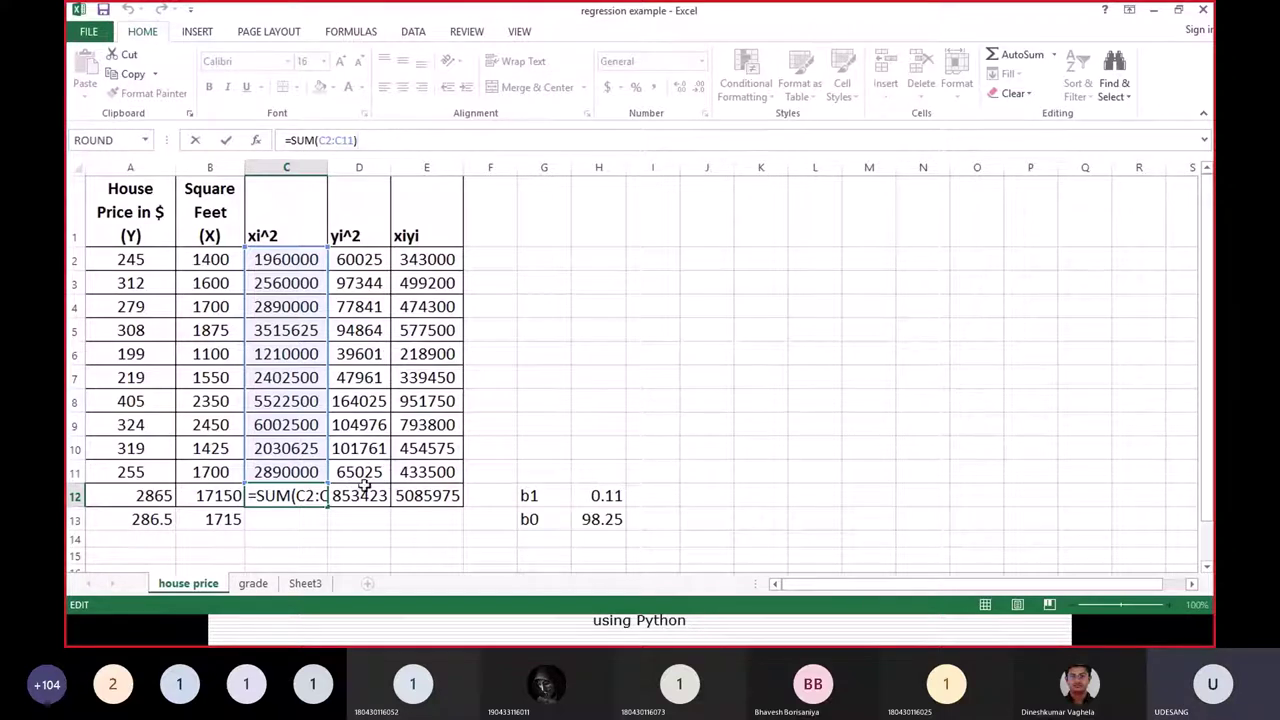
left_click(362, 490)
left_click(378, 140)
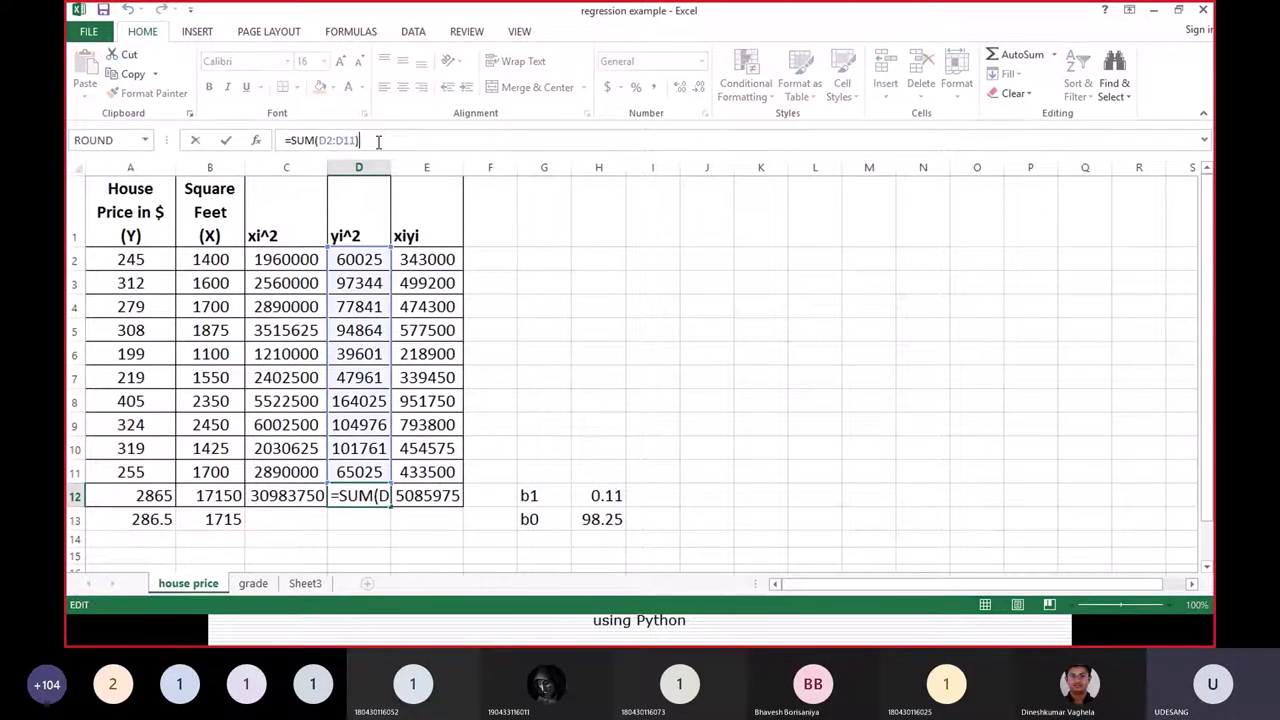
left_click(438, 494)
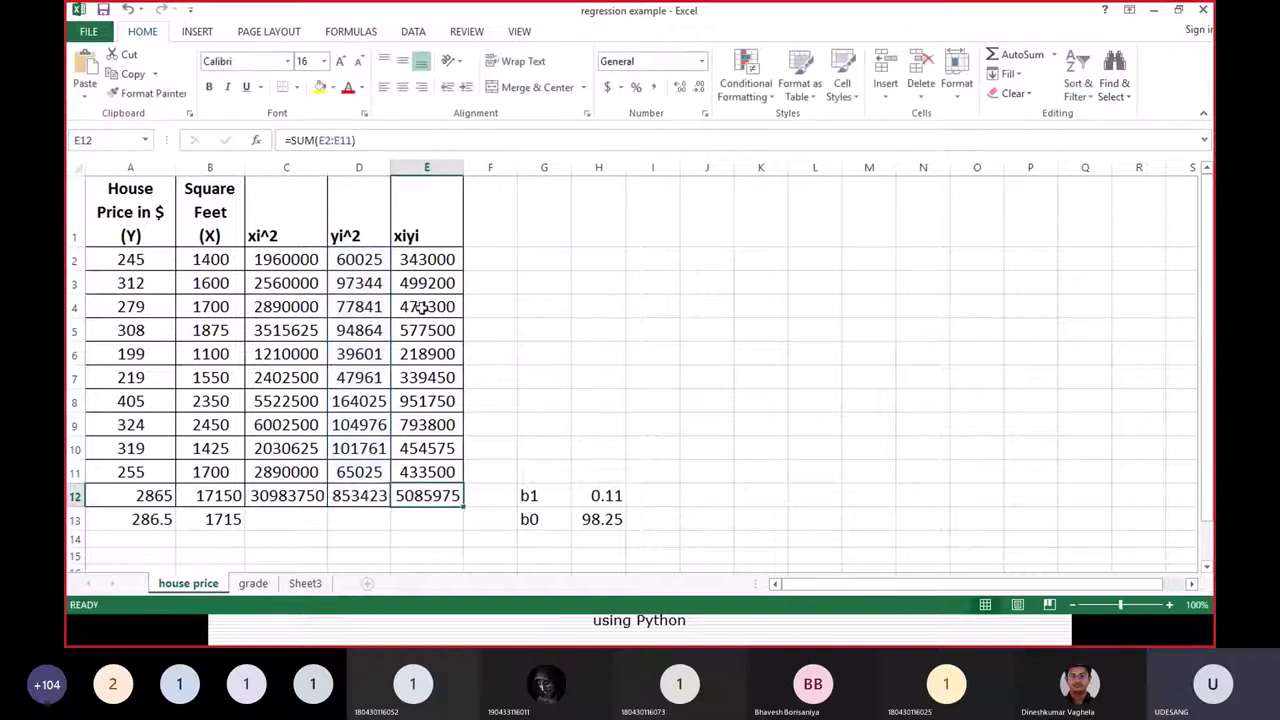
left_click(370, 141)
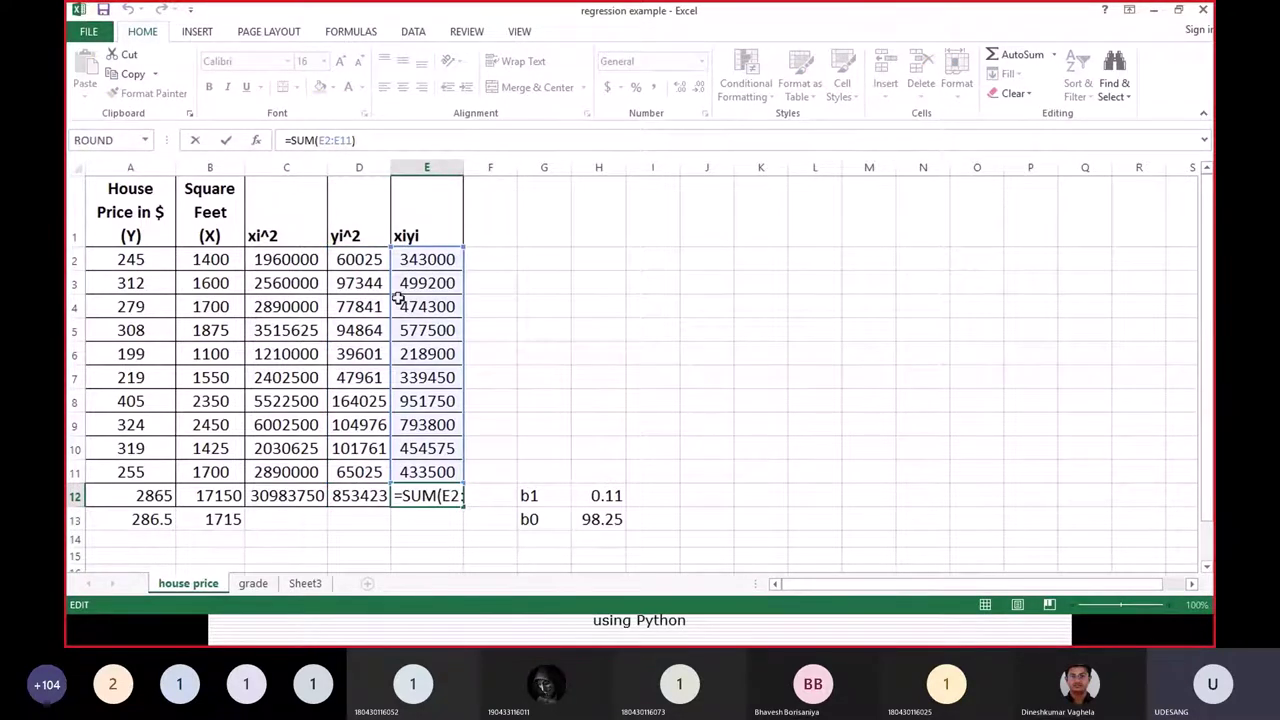
left_click(436, 535)
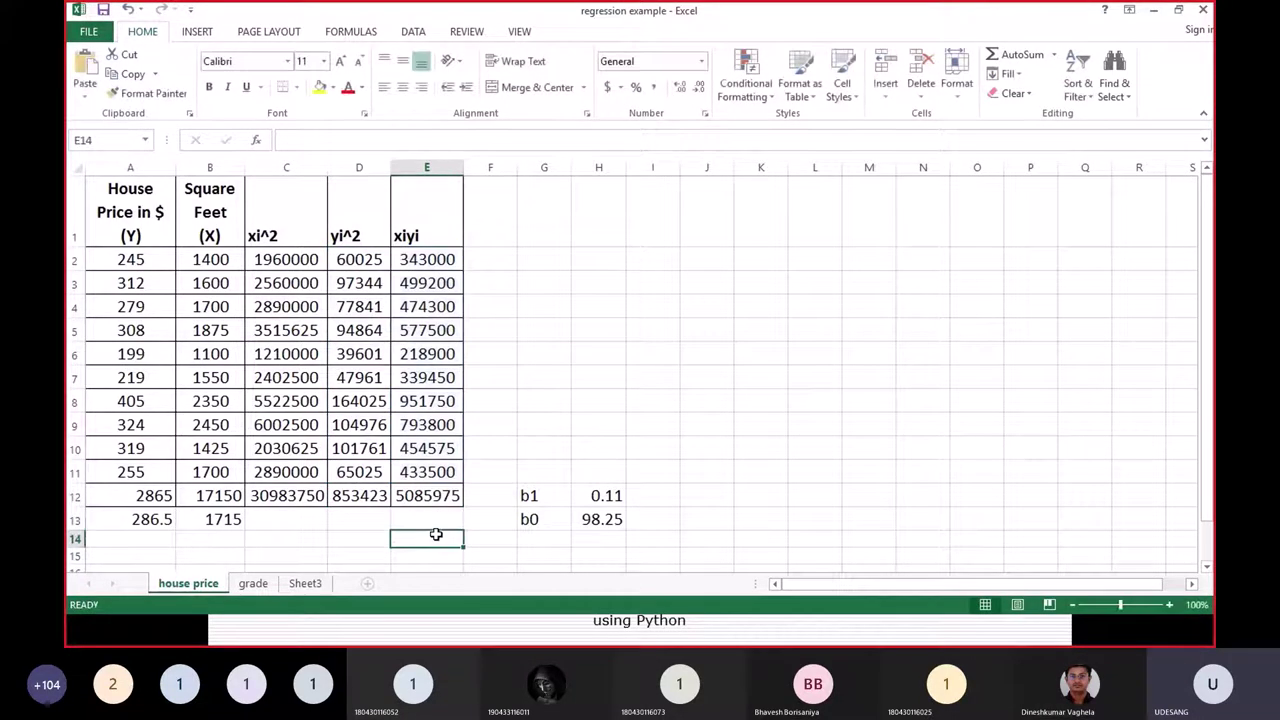
- Examine the mean formulas for house price in A13 and square feet in B13
left_click(140, 521)
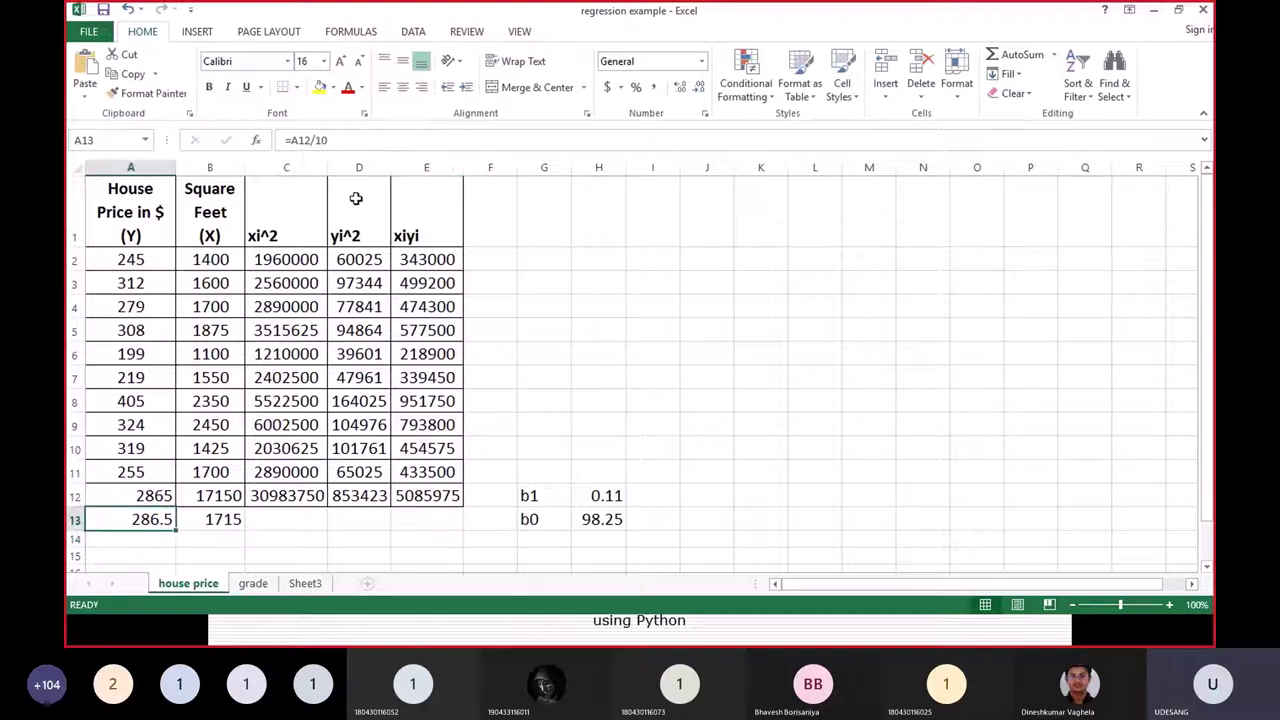
left_click(338, 140)
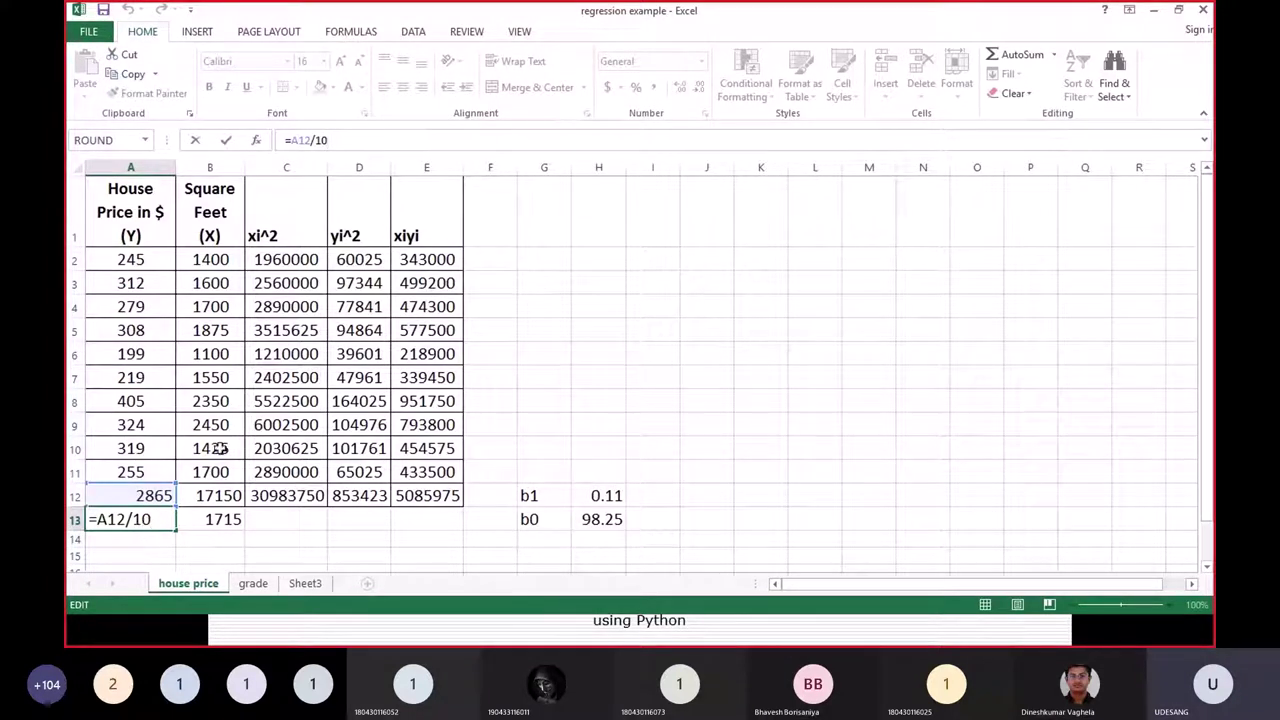
left_click(292, 526)
left_click(215, 519)
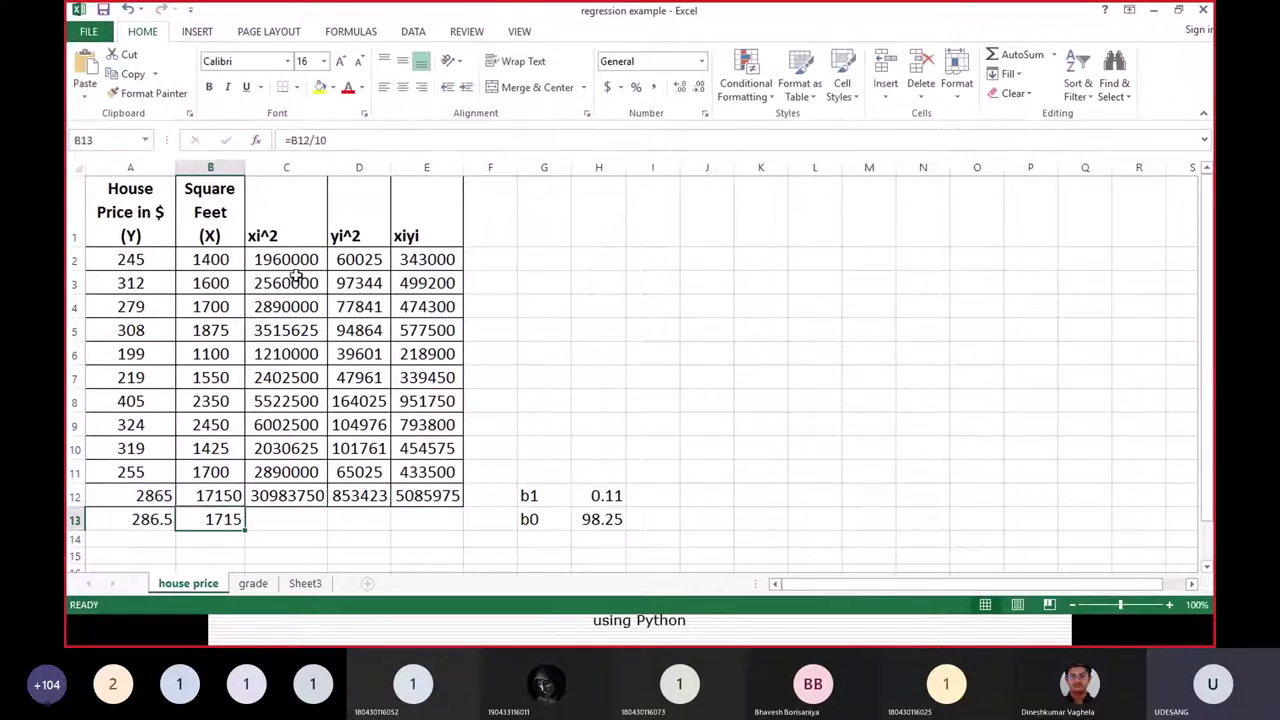
left_click(338, 143)
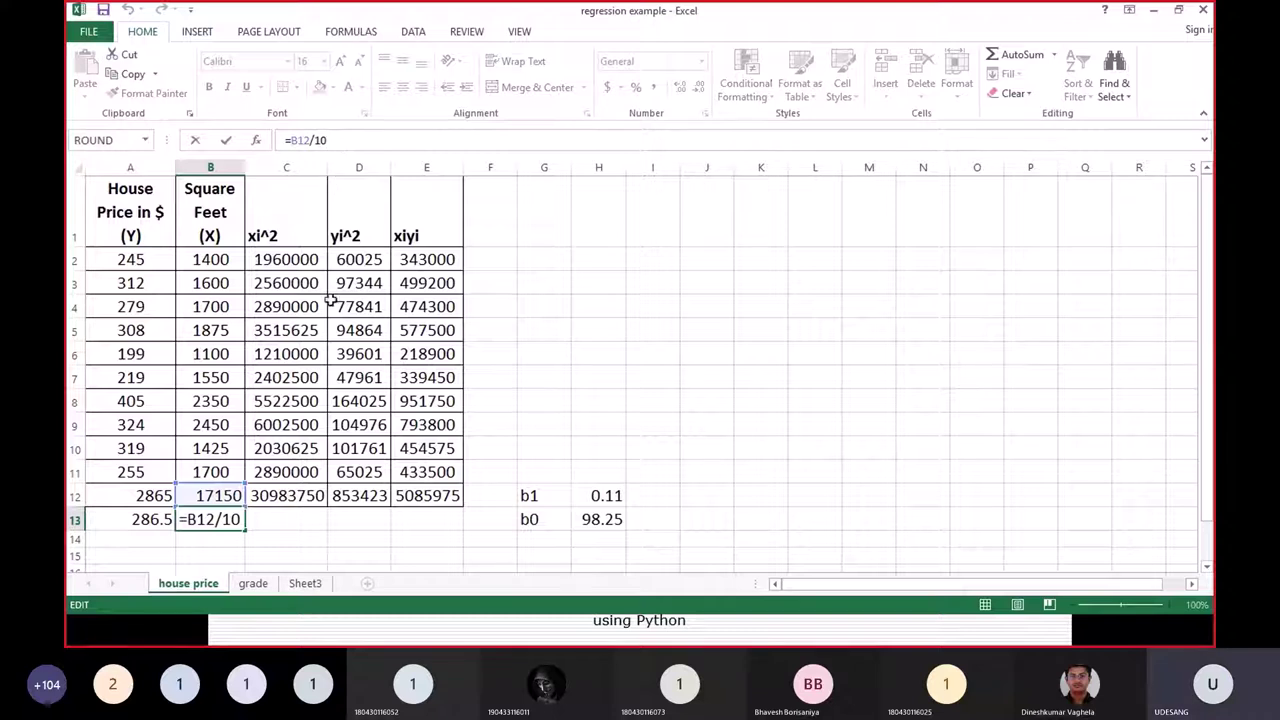
left_click(299, 522)
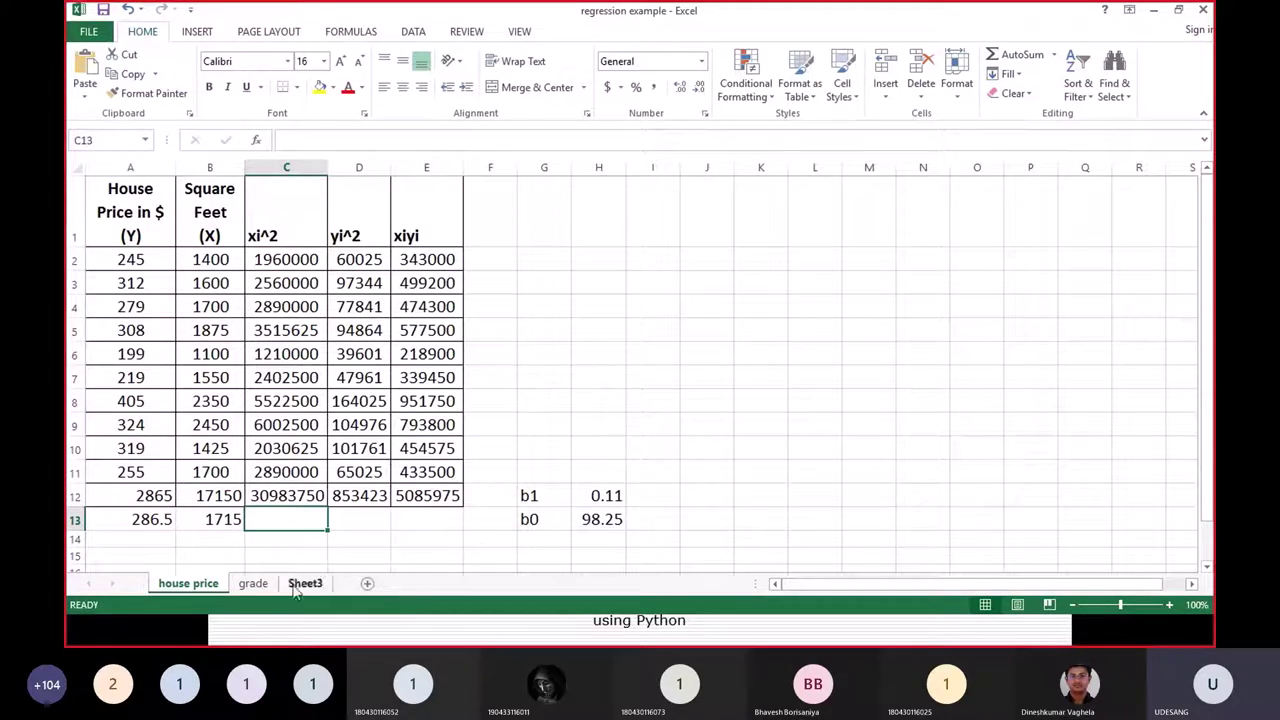
- Glance at the grade sheet, return to the house price sheet and display the b1 formula in H12
left_click(253, 583)
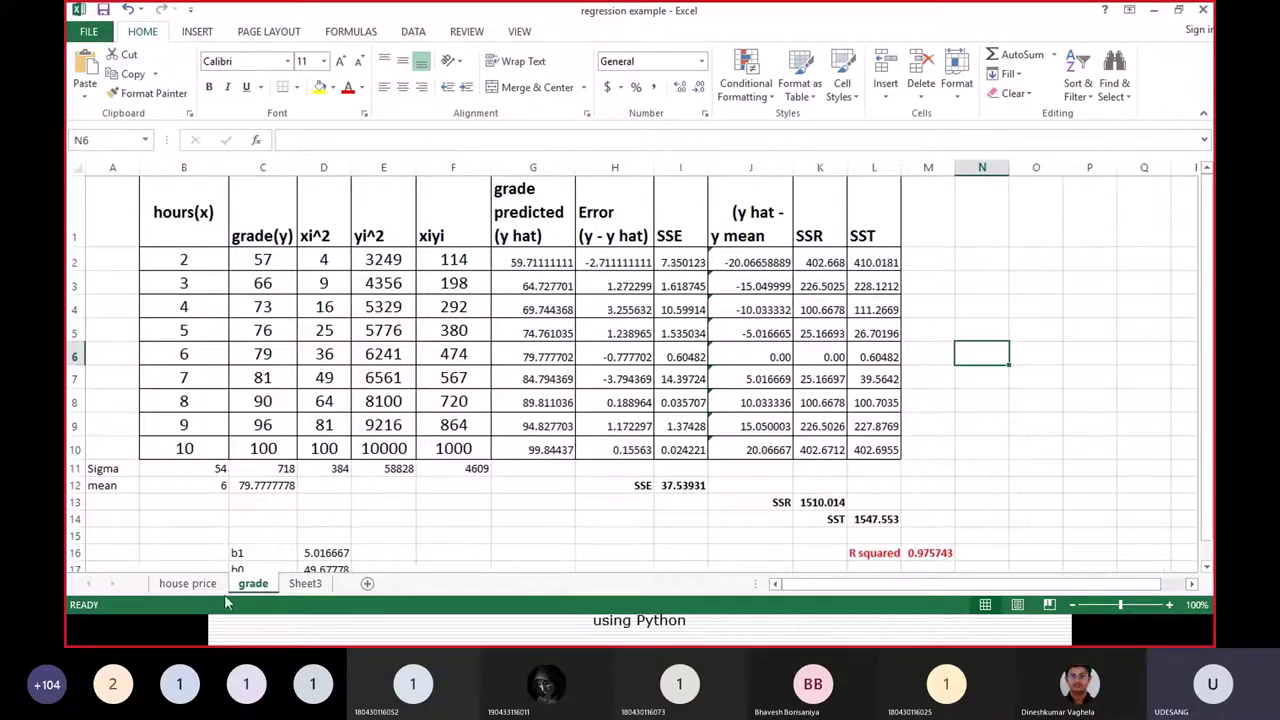
left_click(187, 583)
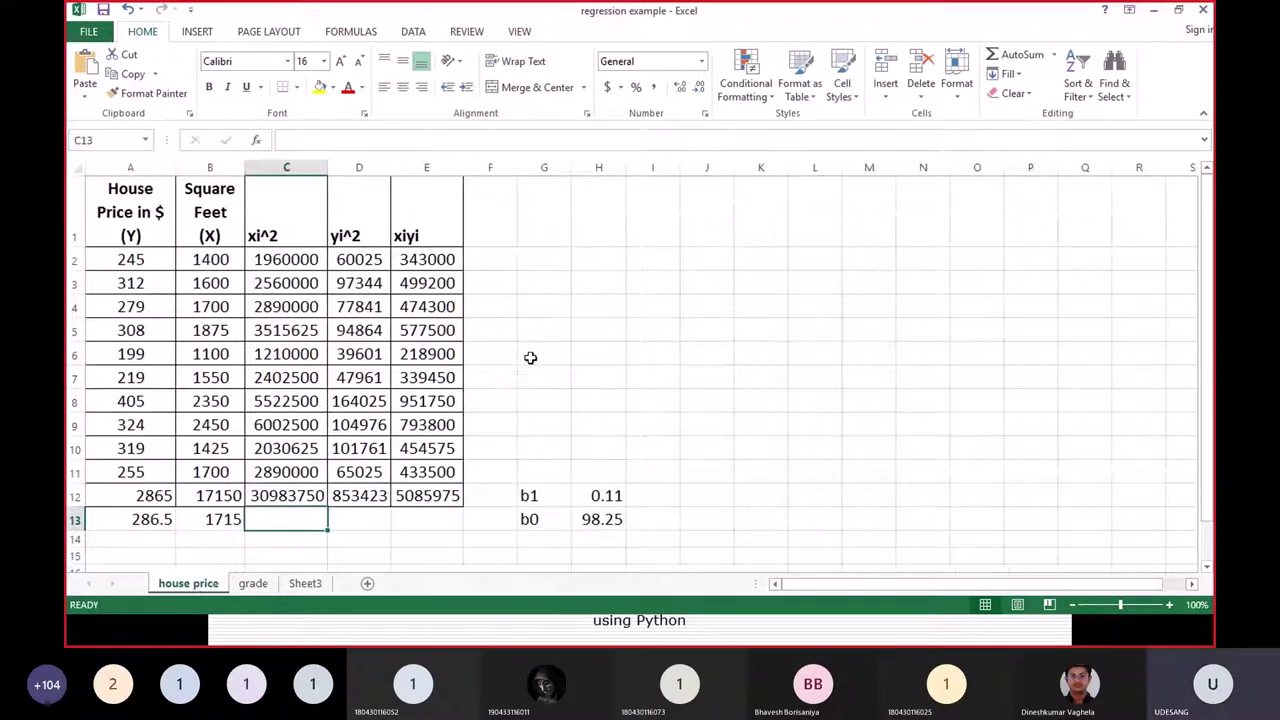
left_click(595, 497)
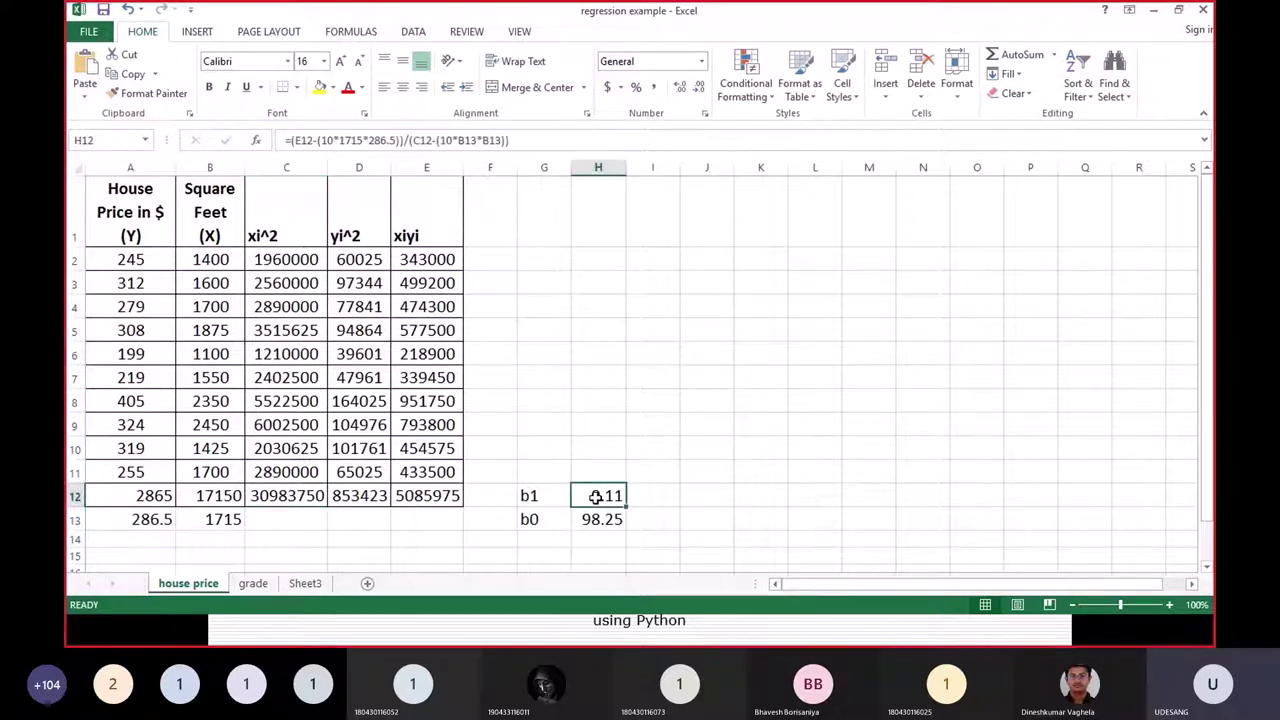
left_click(524, 141)
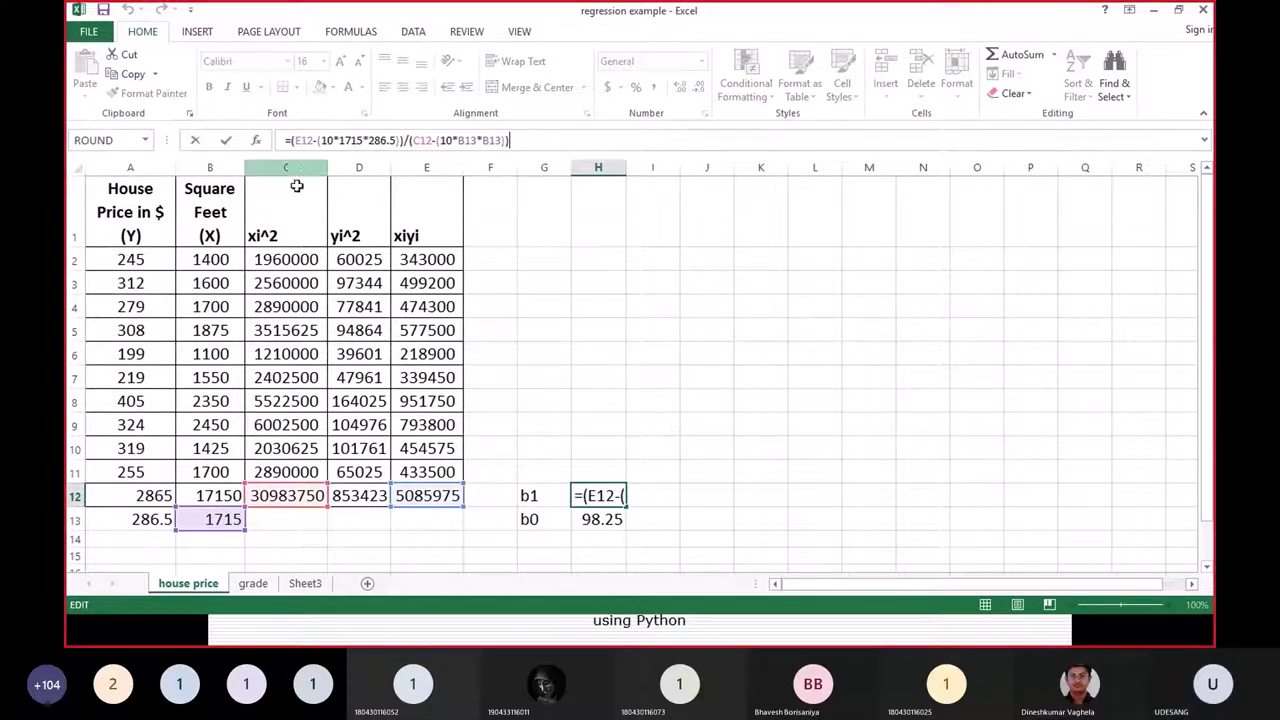
- Switch to the slide show, review the b0 and b1 derivation on the Simplifying slide, and return to the Regression manual calculation slide
left_click(1153, 10)
key("Left")
key("Left")
key("Left")
key("Left")
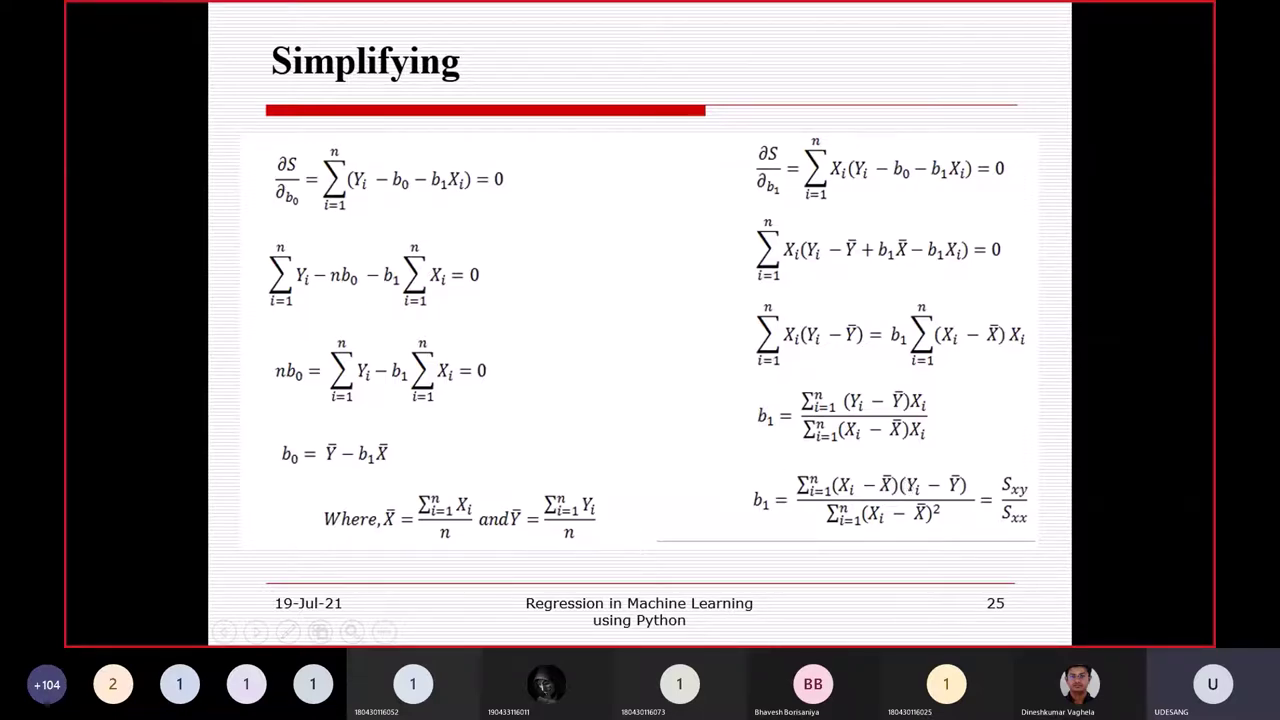
key("Right")
key("Right")
key("Right")
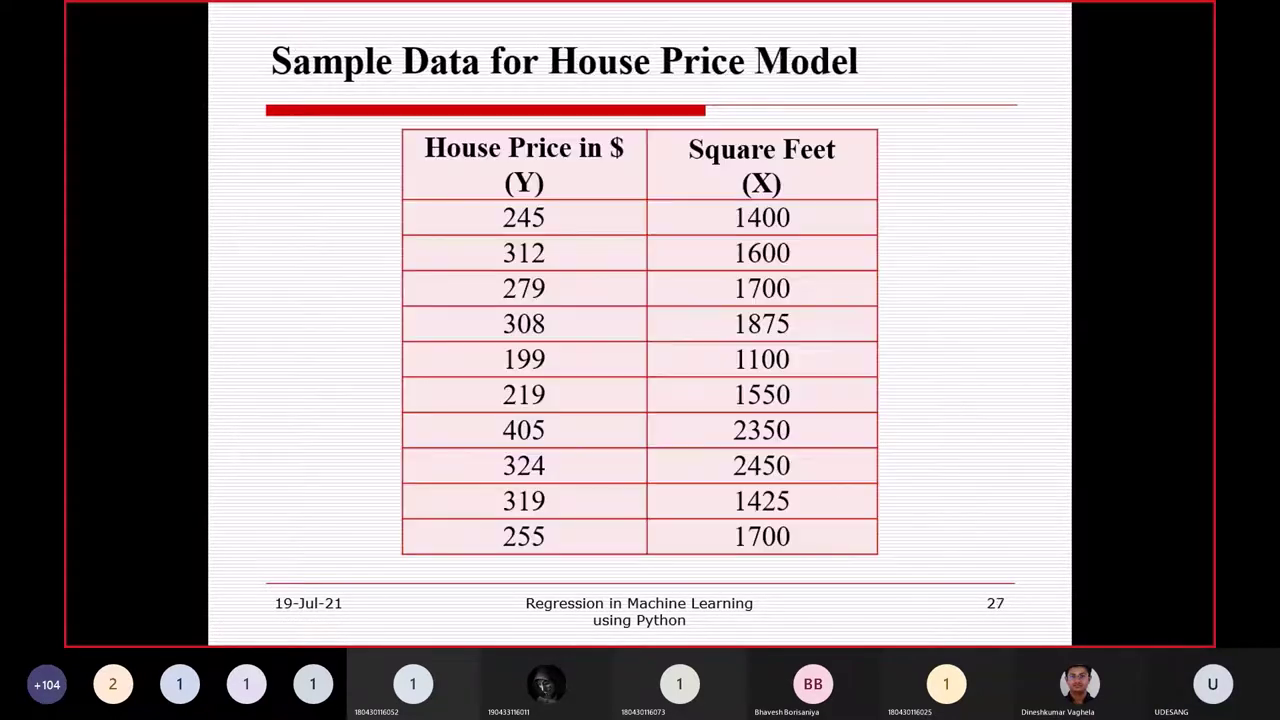
key("Right")
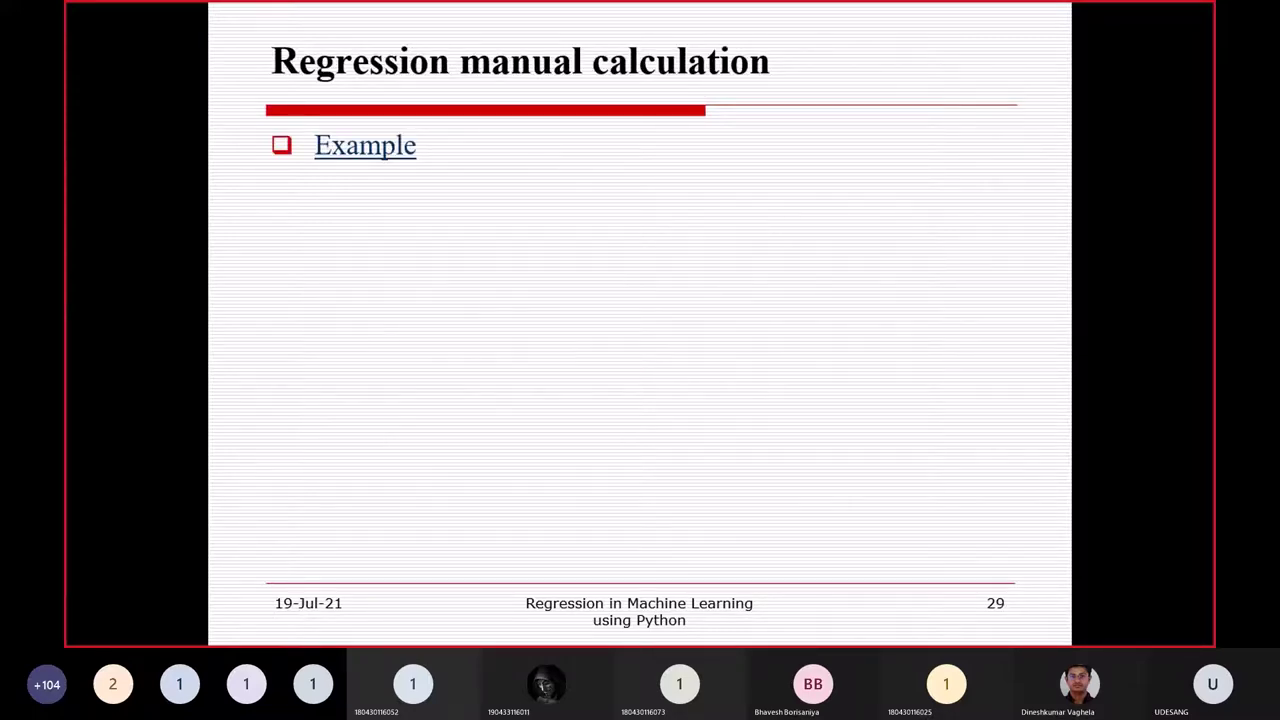
- Switch back to the Excel workbook, review the b1 formula in H12 and close it without changes
key("alt+Tab")
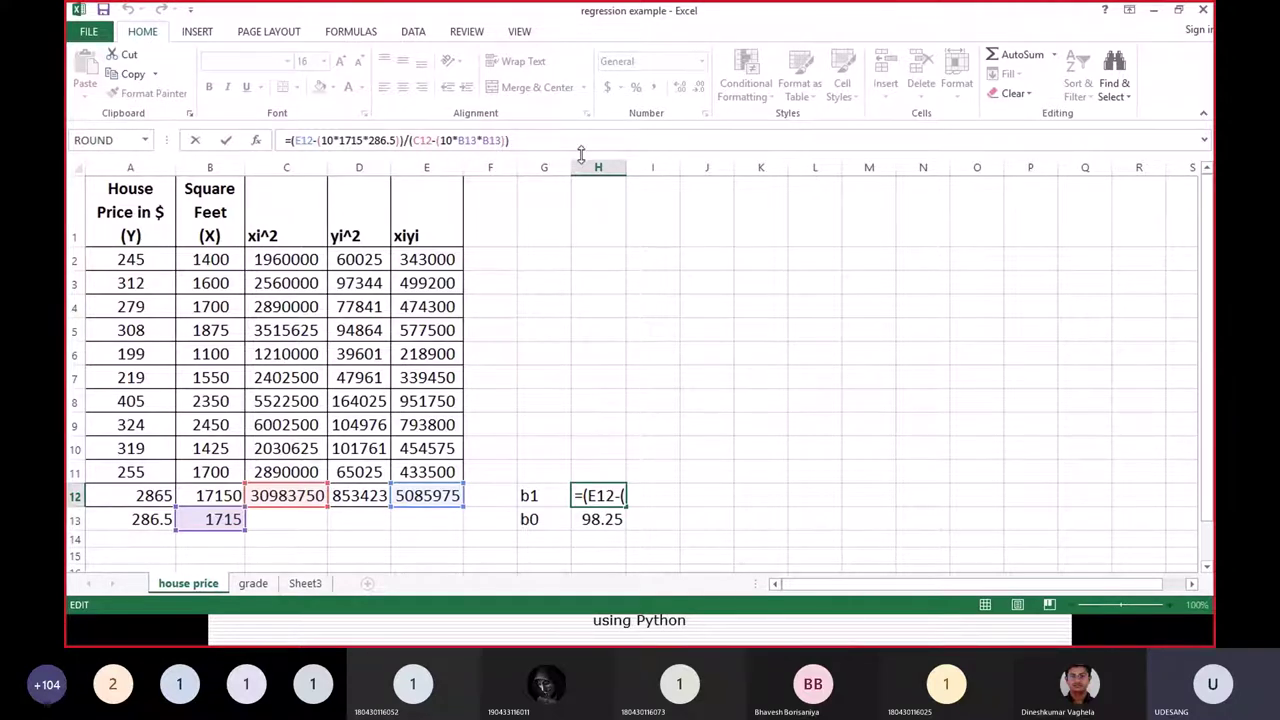
key("Return")
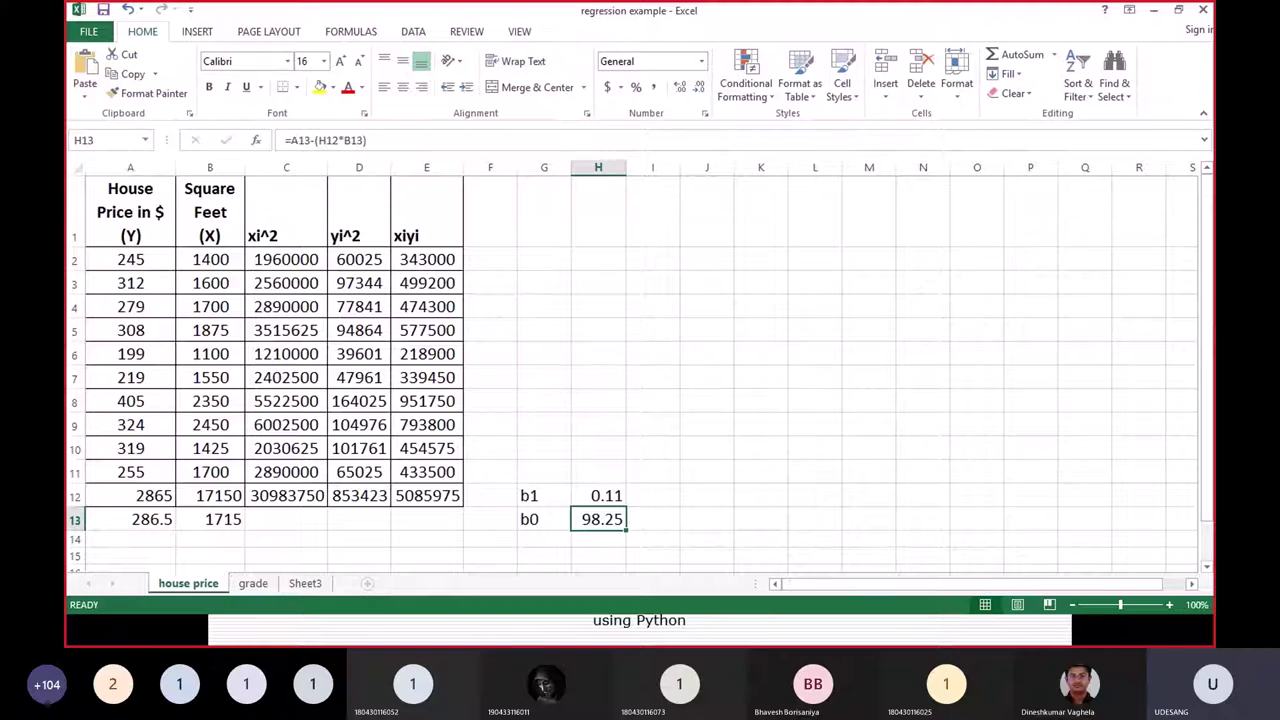
- Switch to the slide show, revisit the b0 formula on the Simplifying slide, and go forward again to the Regression manual calculation slide
key("alt+Tab")
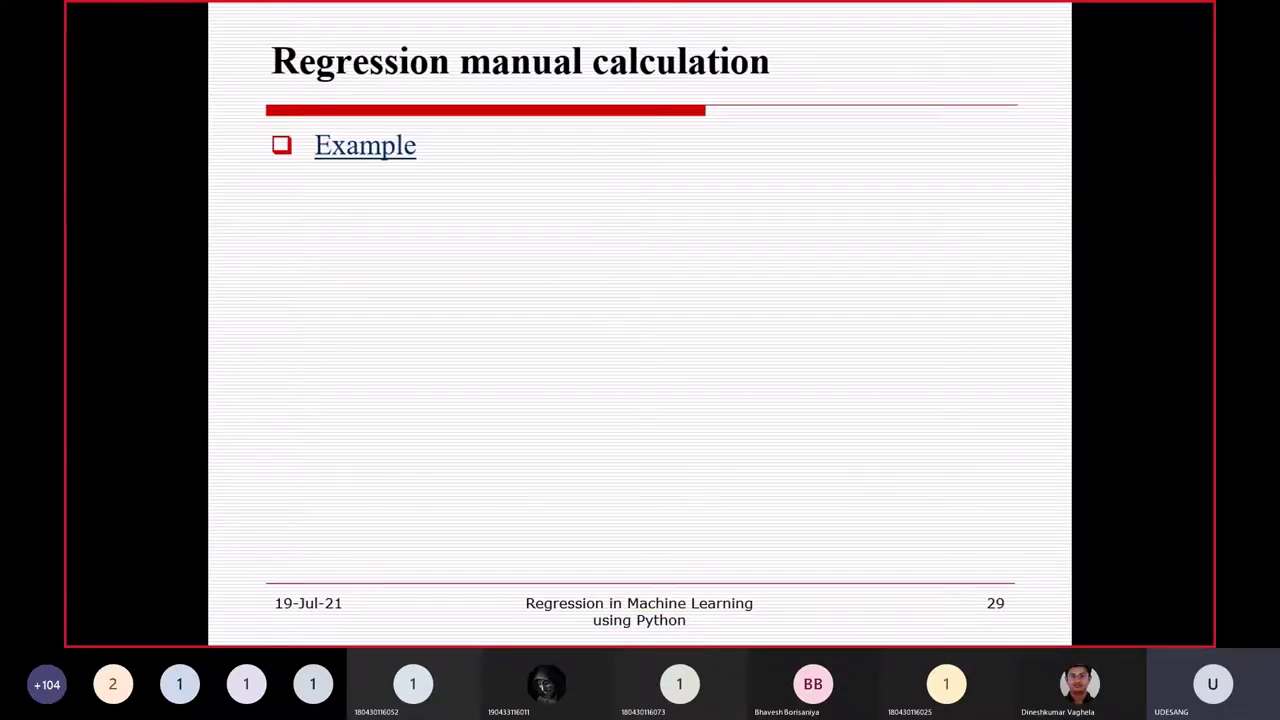
key("Left")
key("Left")
key("Left")
key("Left")
key("Left")
key("Right")
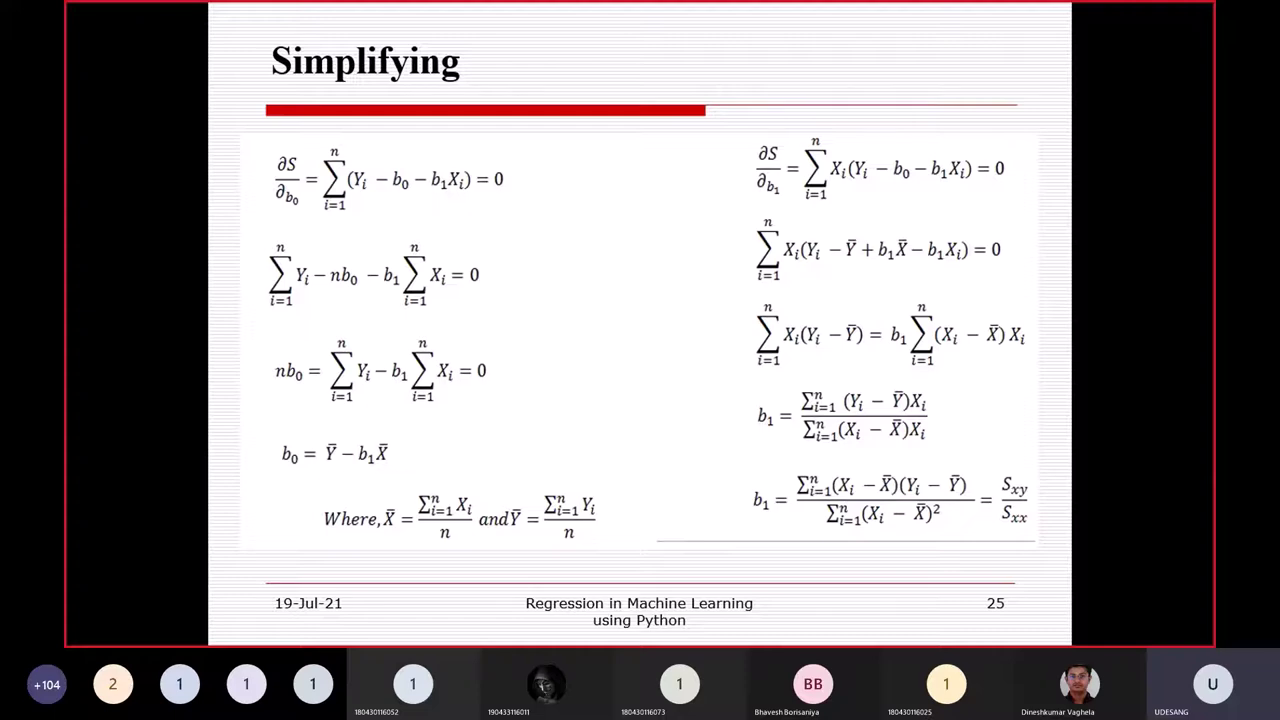
key("Right")
key("Right")
key("Right")
key("Right")
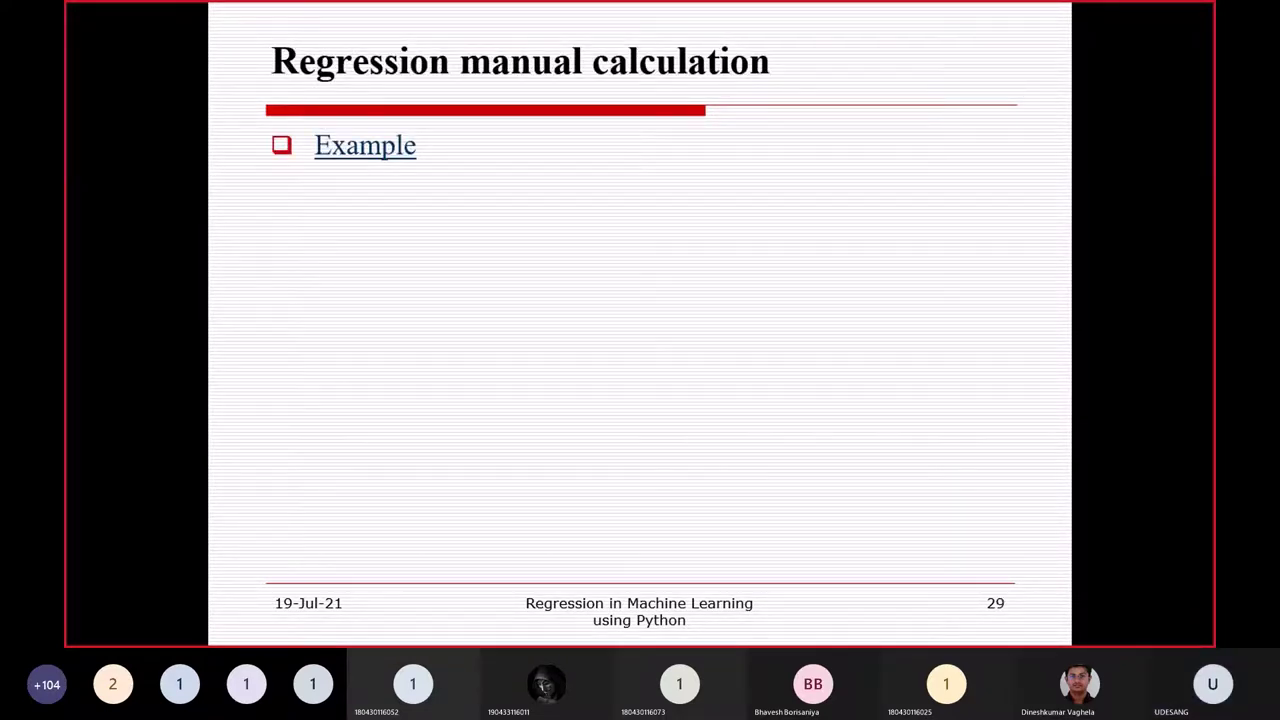
- Switch back to the Excel workbook and examine the cells referenced by the b0 formula in H13
key("alt+Tab")
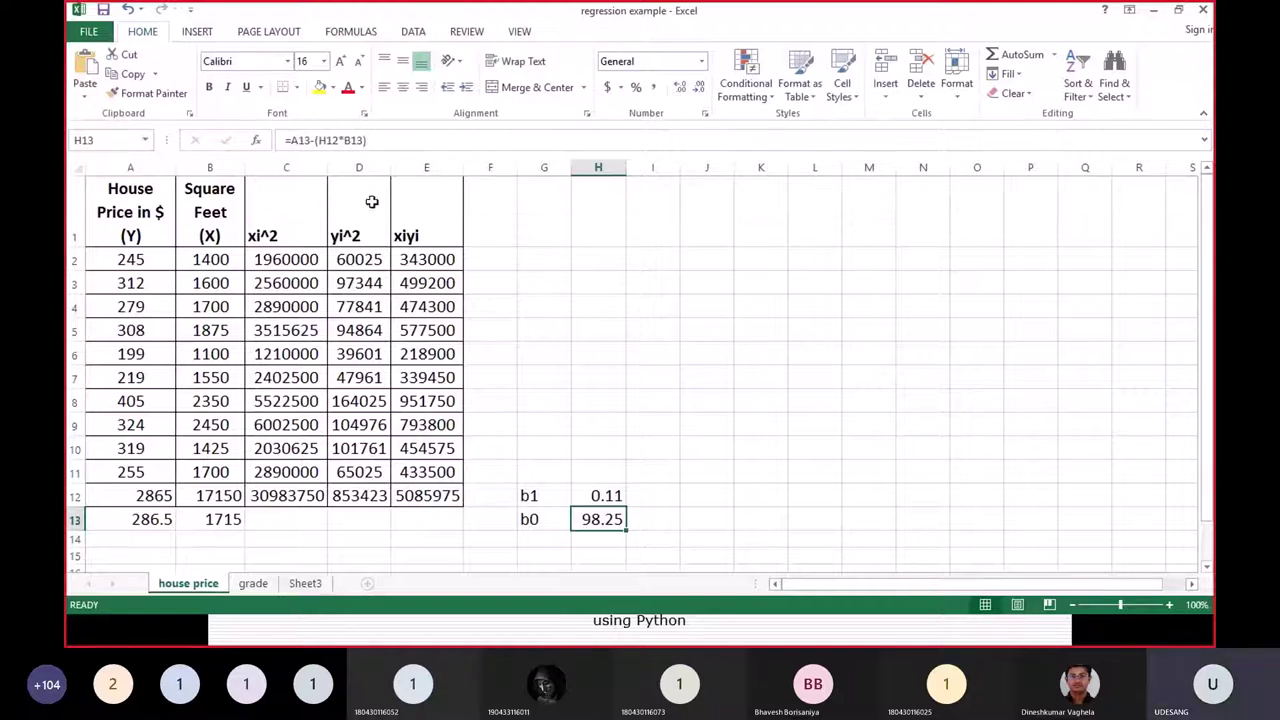
key("F2")
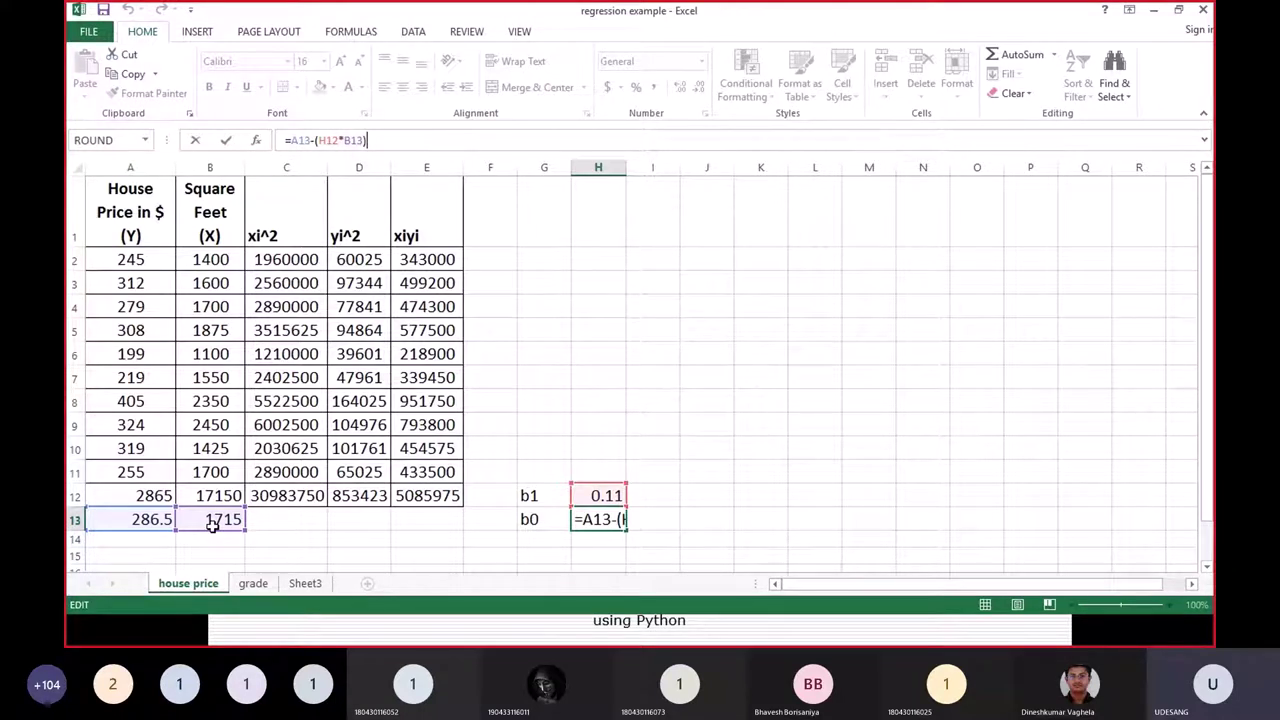
key("Return")
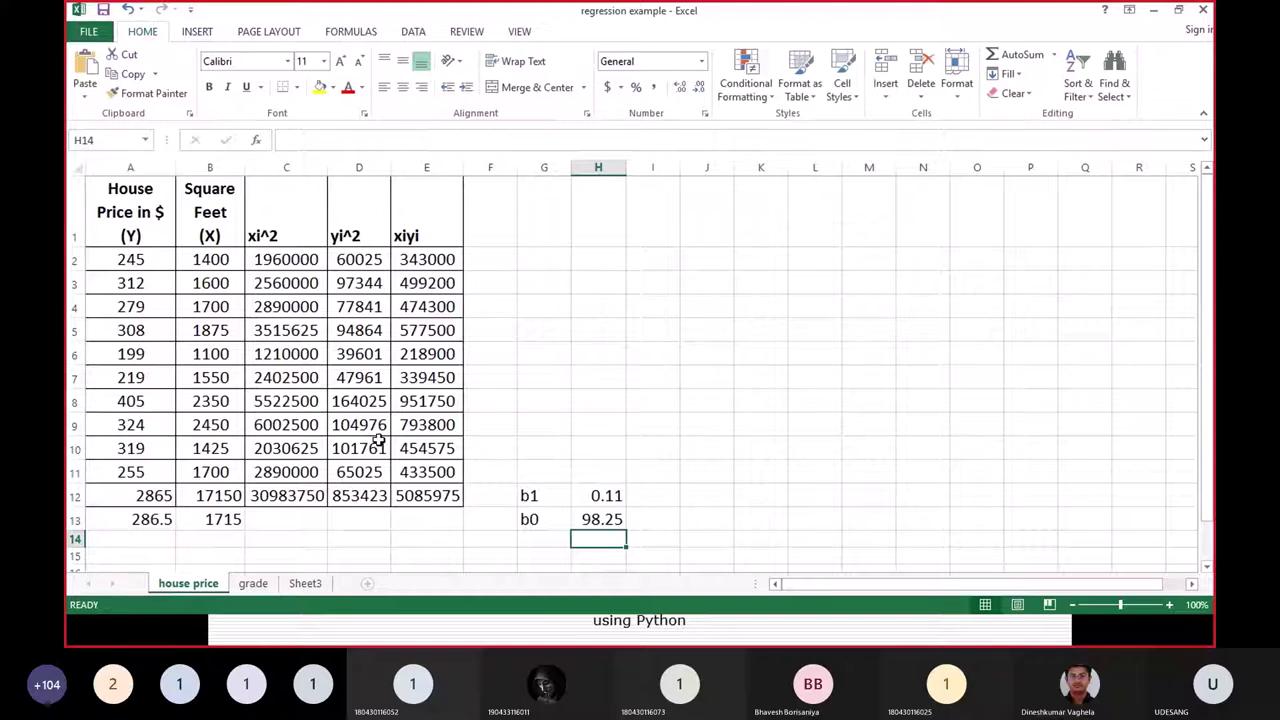
- Switch to the slide show, view the Graphical Presentation slide with the house price regression line, and return to the Excel workbook
left_click(1156, 12)
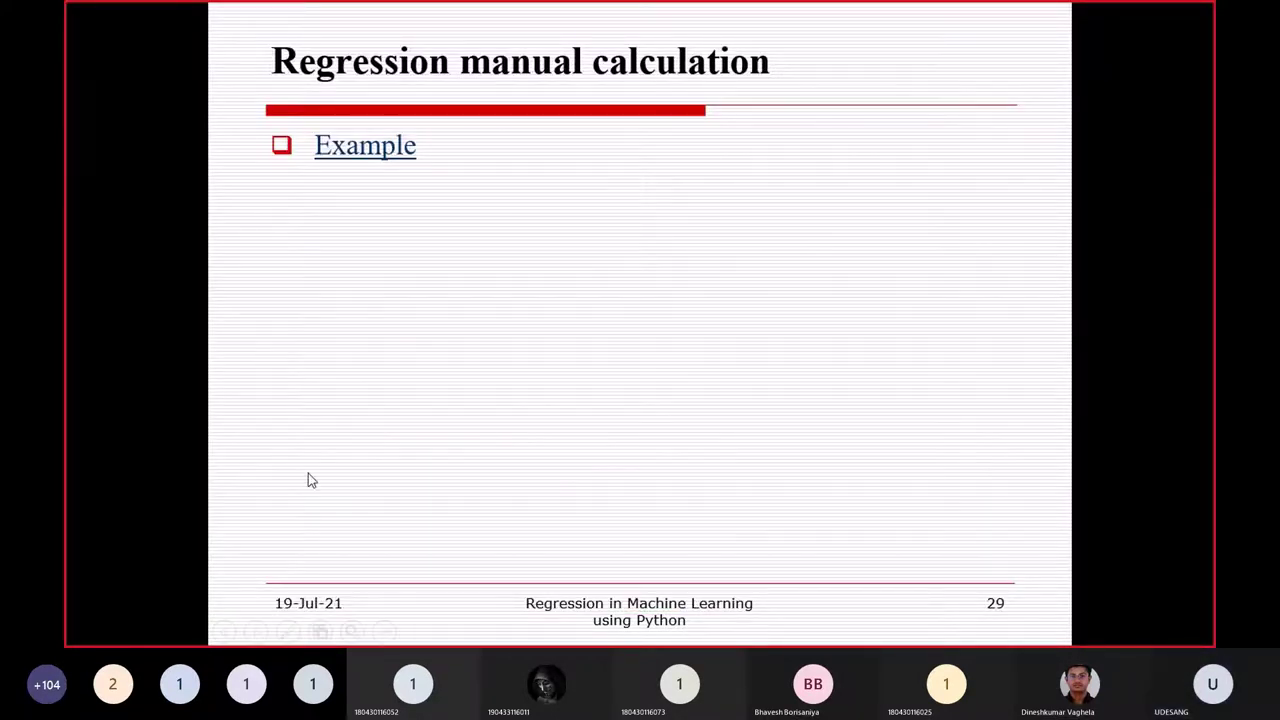
left_click(532, 460)
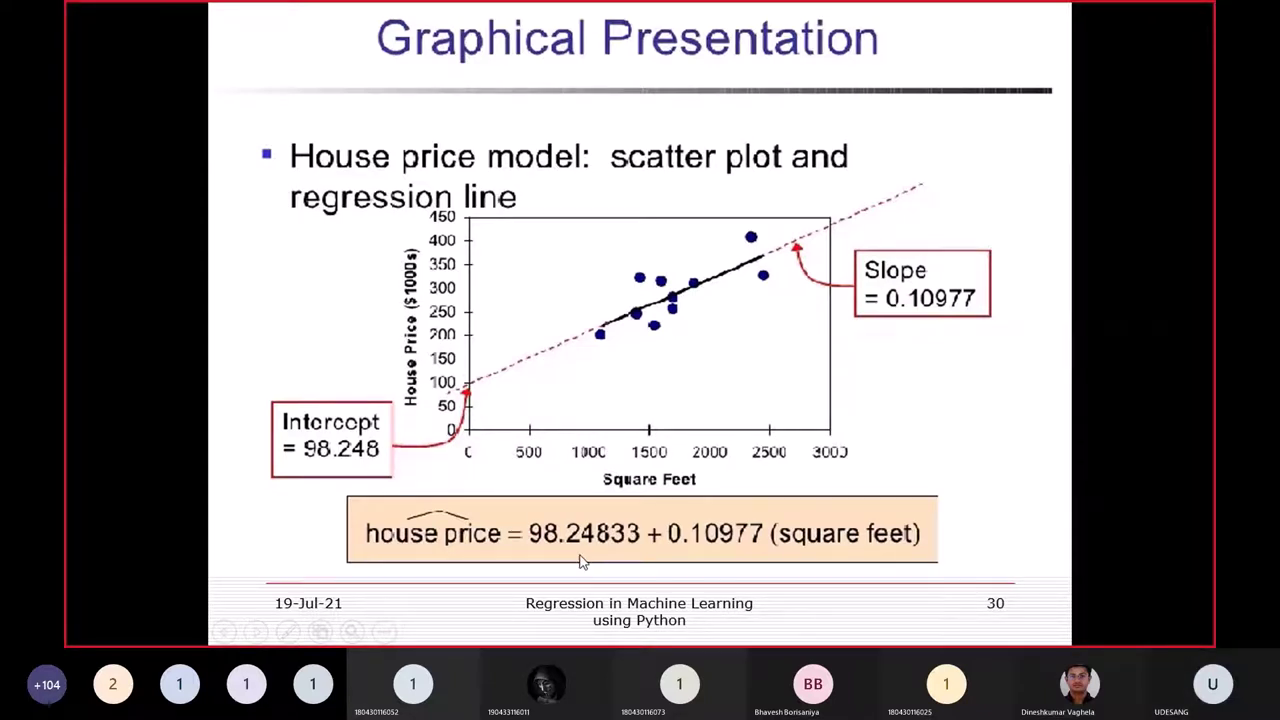
key("alt+Tab")
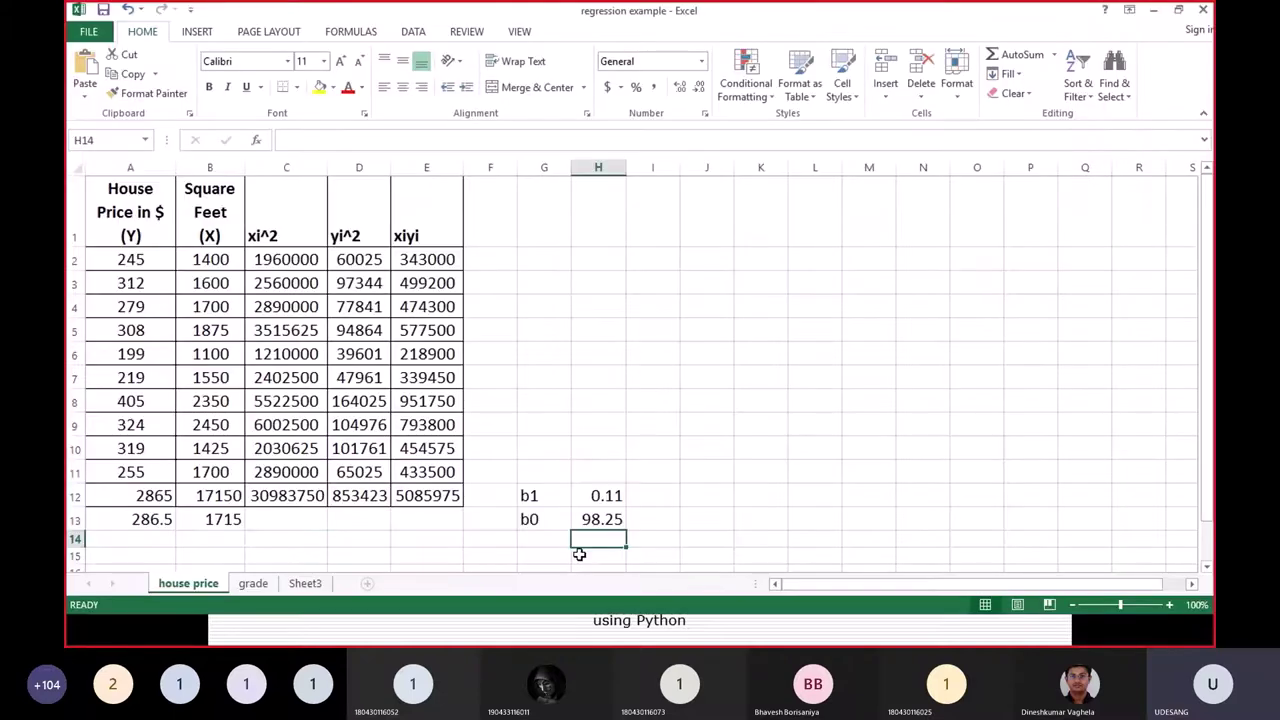